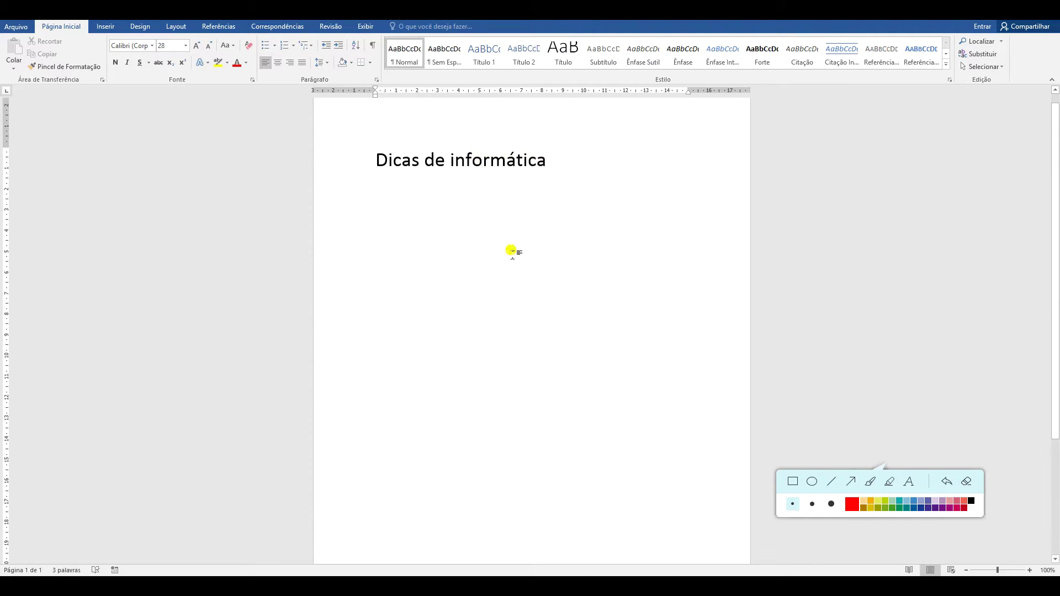
{"action": "key", "text": "Return"}
{"action": "key", "text": "Return"}
{"action": "type", "text": "SALVAR"}
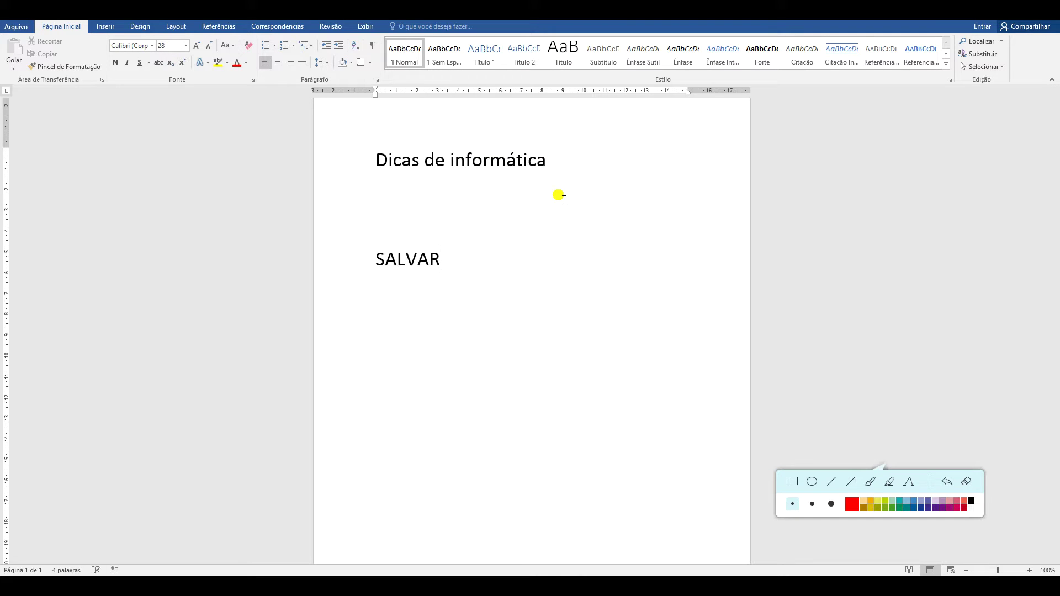
{"action": "key", "text": "ctrl+z"}
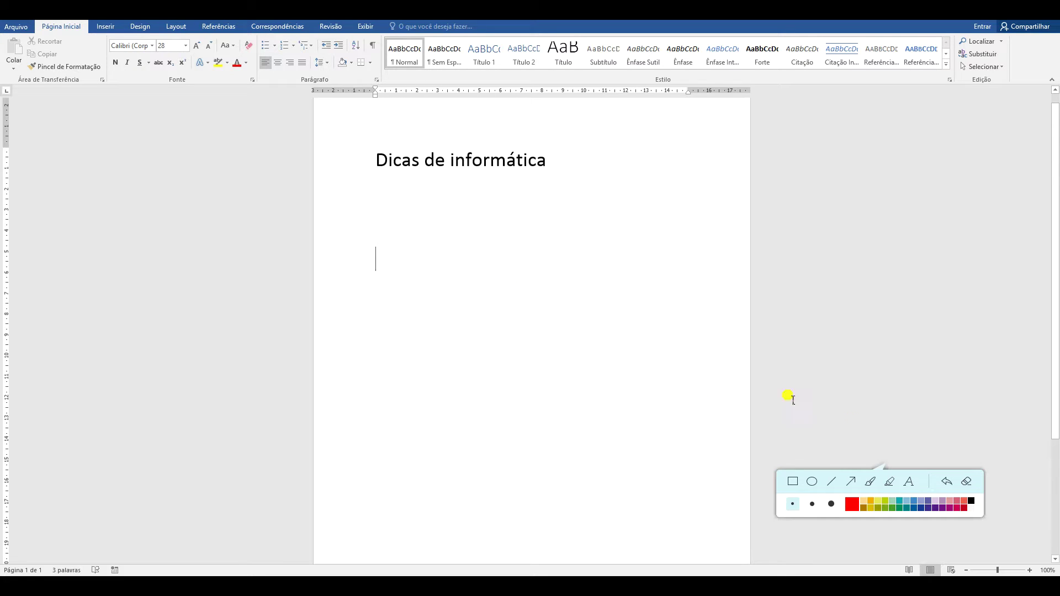
{"action": "left_click", "coordinate": [851, 481]}
{"action": "left_click_drag", "start_coordinate": [93, 159], "coordinate": [24, 33]}
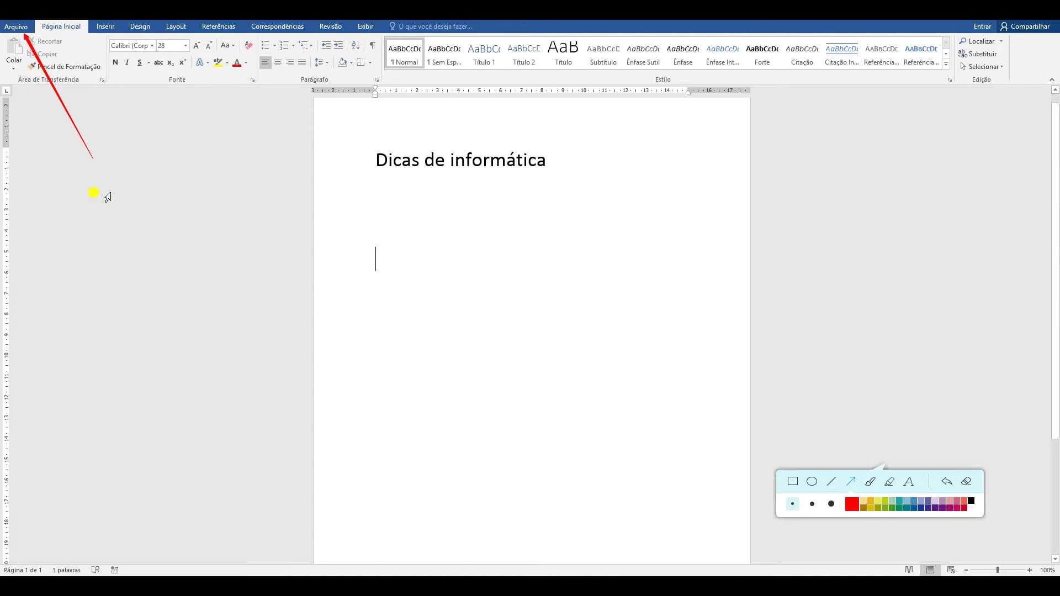
{"action": "left_click", "coordinate": [852, 482]}
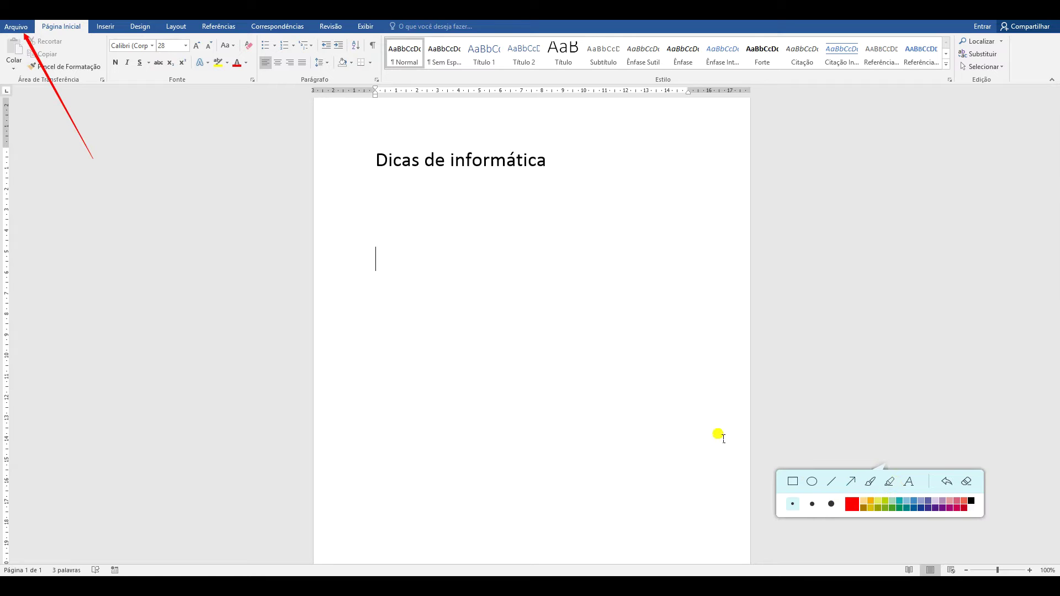
Open the Arquivo backstage view and point out its save options with on-screen arrows
{"action": "left_click", "coordinate": [16, 27]}
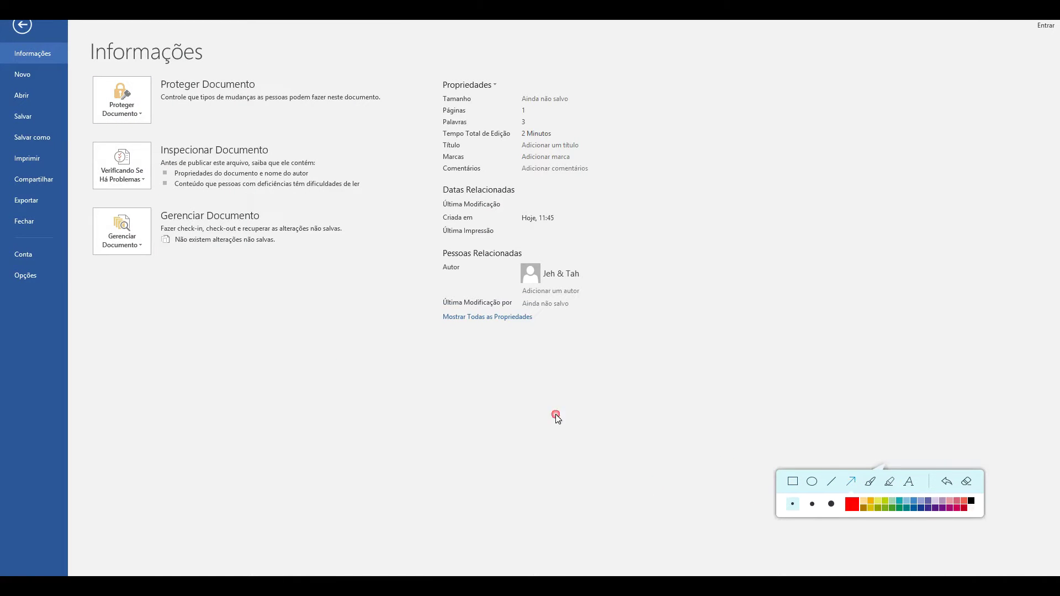
{"action": "left_click_drag", "start_coordinate": [115, 315], "coordinate": [39, 124]}
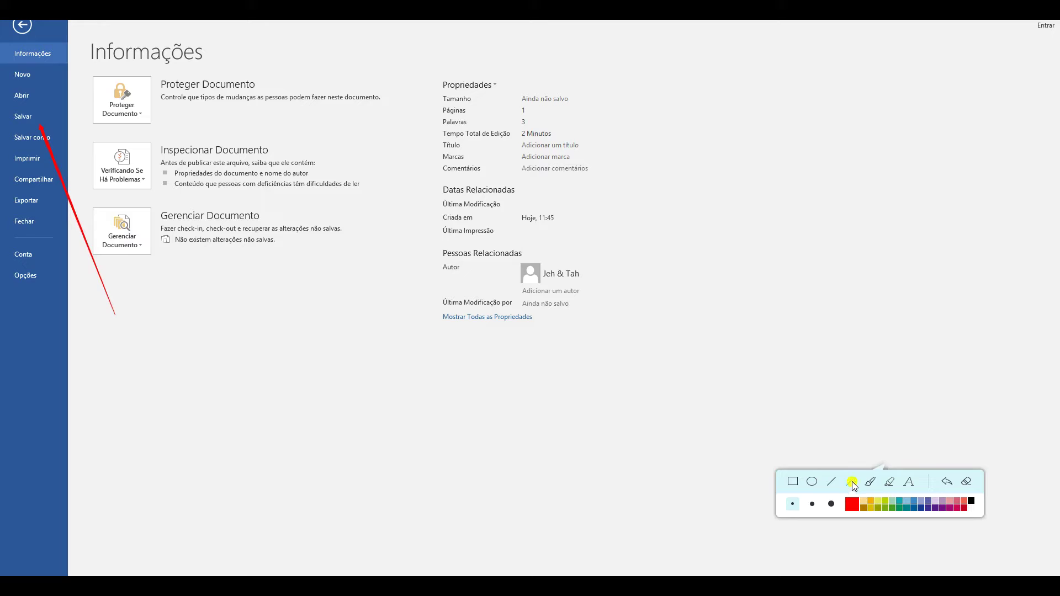
{"action": "left_click", "coordinate": [969, 483]}
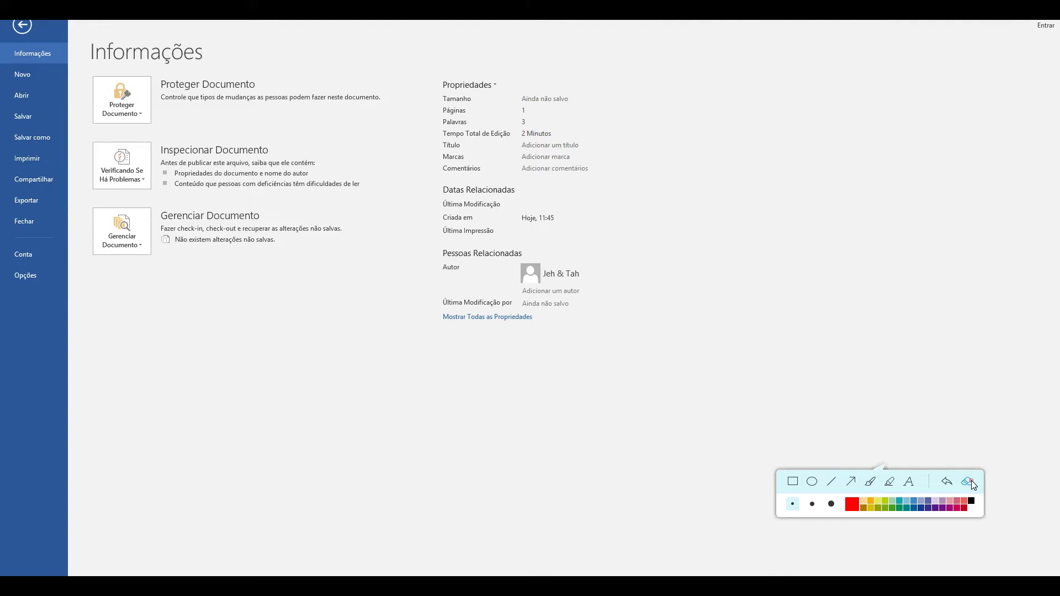
{"action": "left_click_drag", "start_coordinate": [110, 293], "coordinate": [44, 148]}
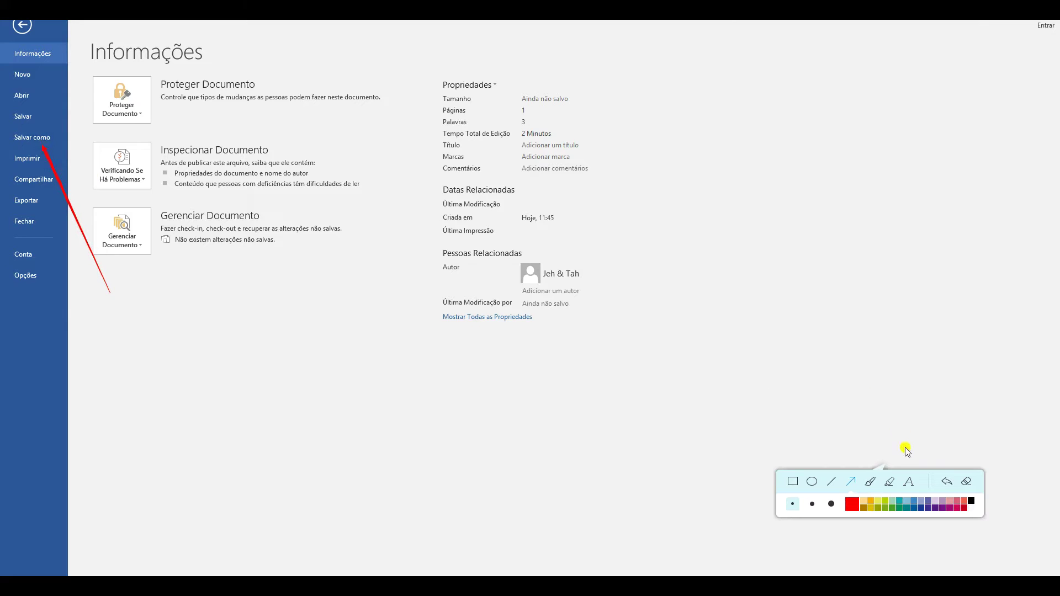
{"action": "left_click", "coordinate": [966, 481]}
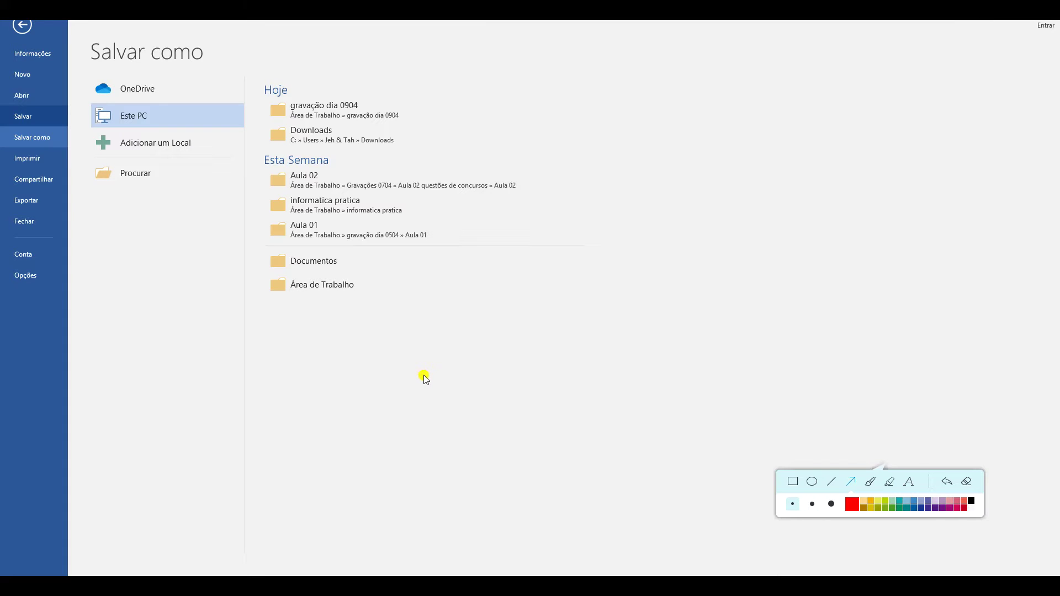
Open the Procurar save dialog showing Documentos and the proposed name Dicas de informática
{"action": "left_click_drag", "start_coordinate": [193, 312], "coordinate": [127, 194]}
{"action": "left_click", "coordinate": [857, 480]}
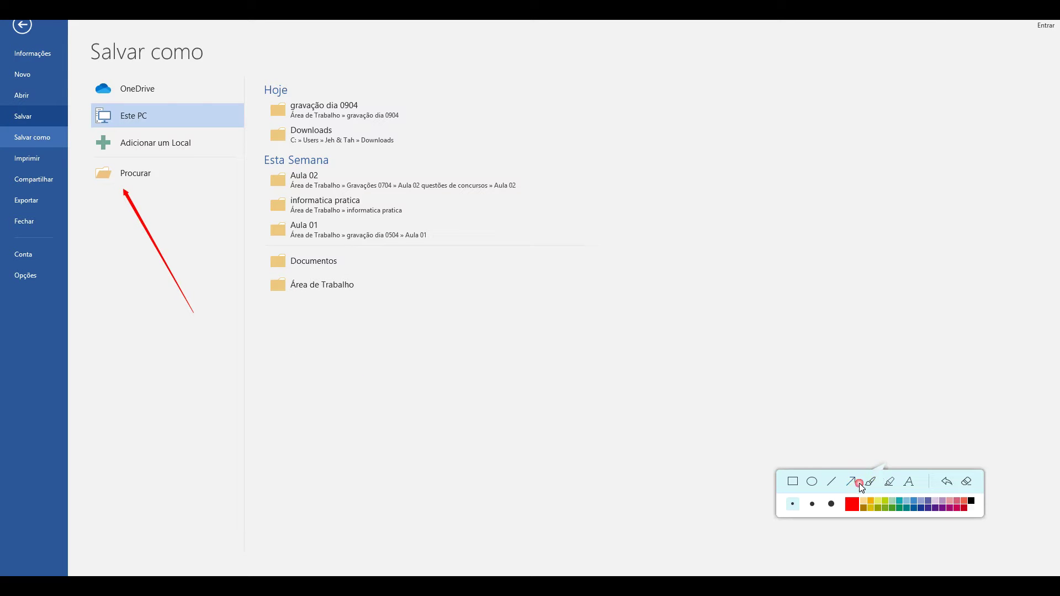
{"action": "left_click", "coordinate": [160, 178]}
{"action": "left_click", "coordinate": [967, 482]}
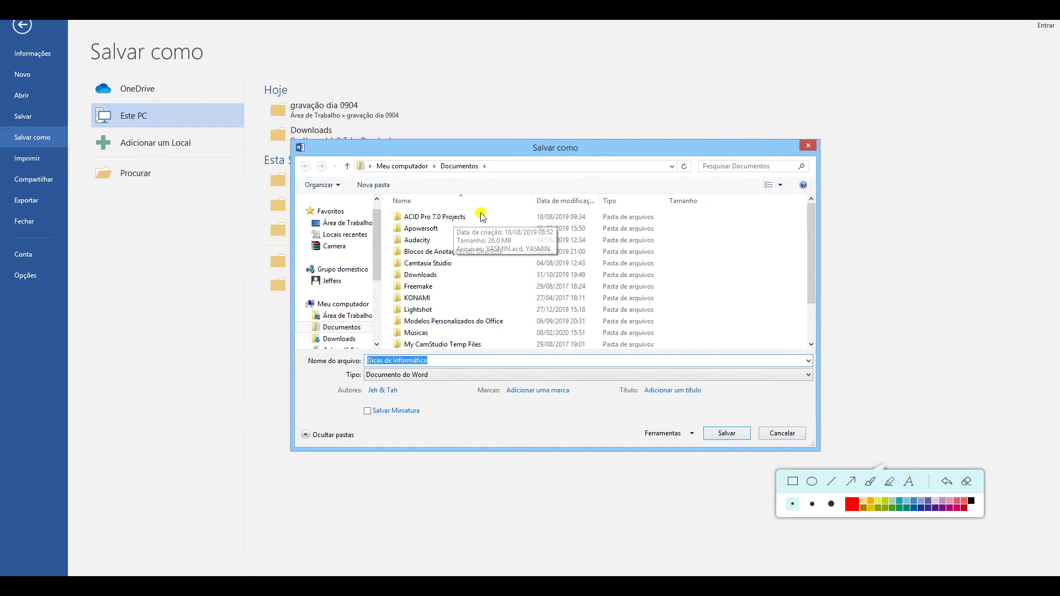
Switch the save location from the Documentos folder to Área de Trabalho
{"action": "left_click", "coordinate": [853, 482]}
{"action": "left_click_drag", "start_coordinate": [525, 147], "coordinate": [477, 165]}
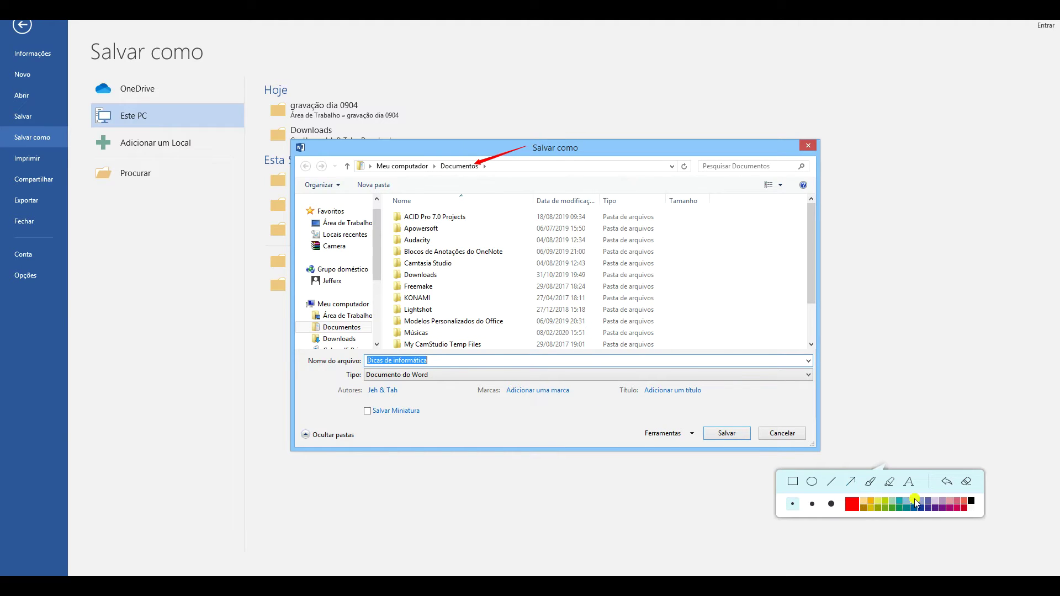
{"action": "left_click", "coordinate": [966, 482]}
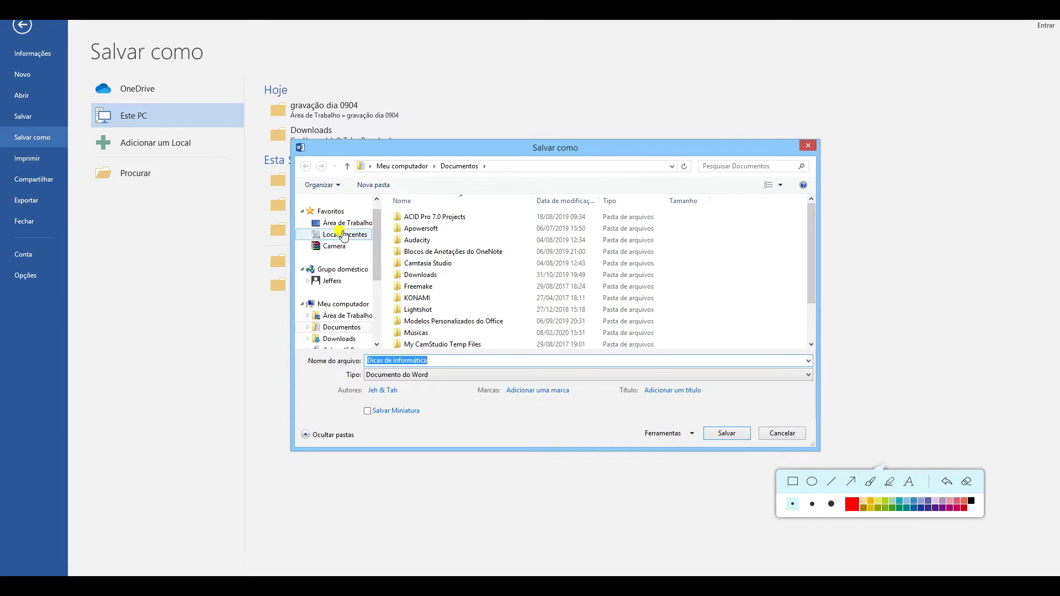
{"action": "left_click", "coordinate": [338, 225]}
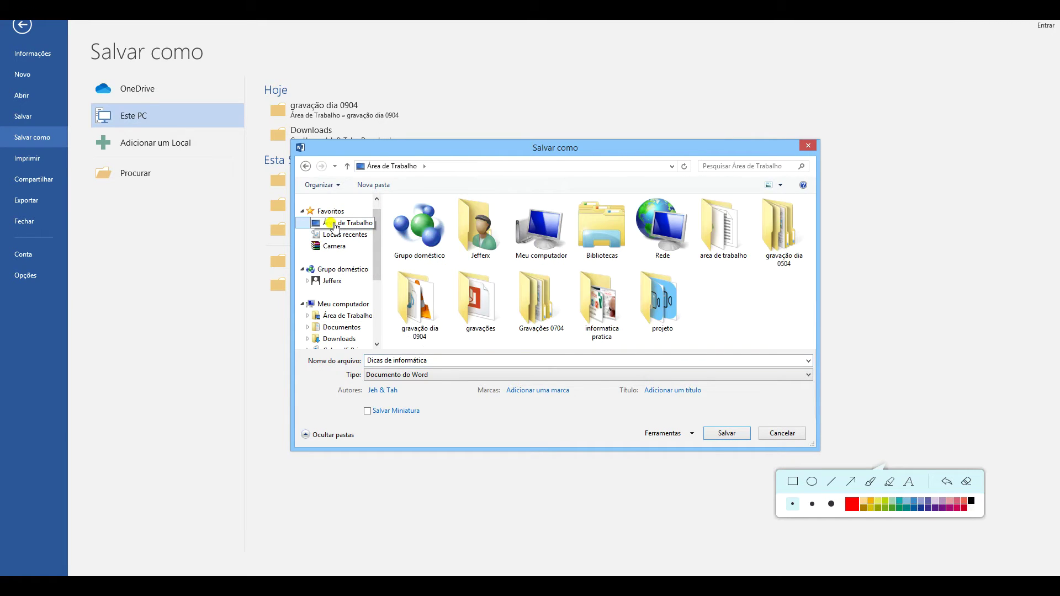
Keep the file name Dicas de informática and save the document to the desktop
{"action": "left_click", "coordinate": [446, 364]}
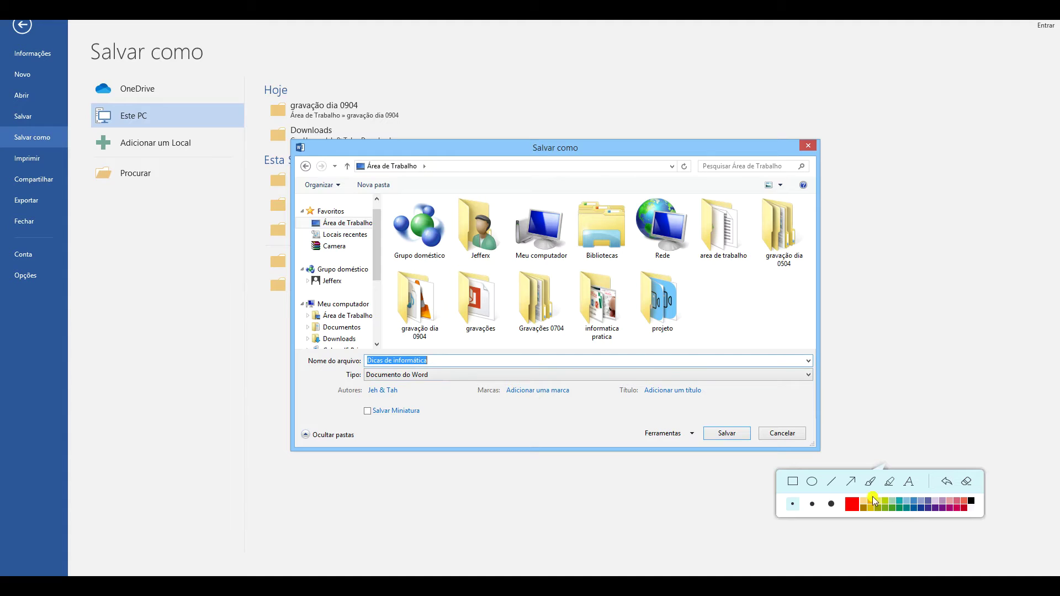
{"action": "left_click_drag", "start_coordinate": [315, 388], "coordinate": [332, 367]}
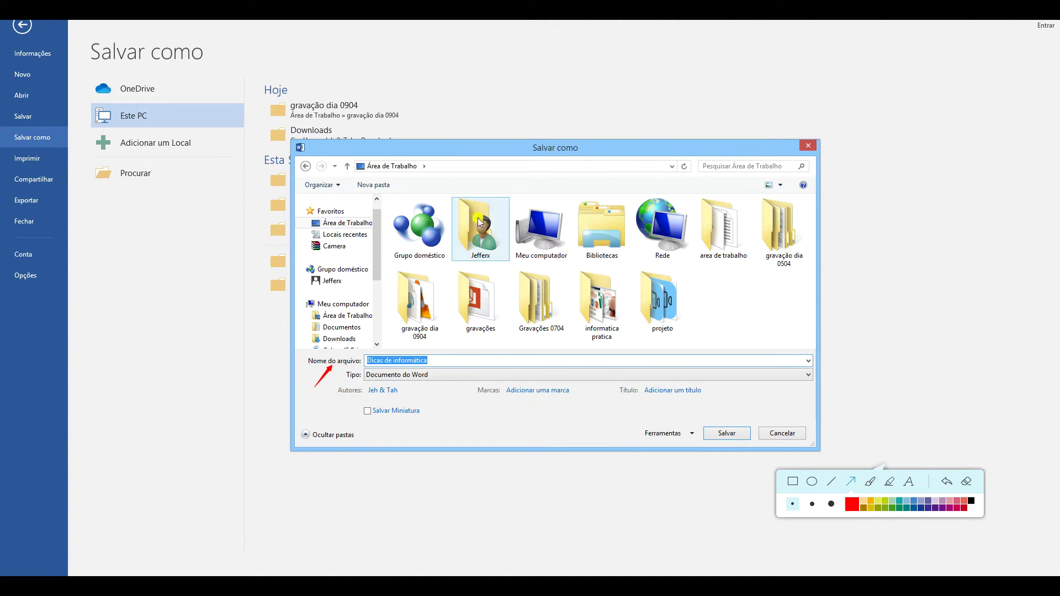
{"action": "mouse_move", "coordinate": [626, 152]}
{"action": "left_mouse_down"}
{"action": "mouse_move", "coordinate": [475, 171]}
{"action": "mouse_move", "coordinate": [467, 208]}
{"action": "left_mouse_up"}
{"action": "left_click_drag", "start_coordinate": [389, 180], "coordinate": [350, 236]}
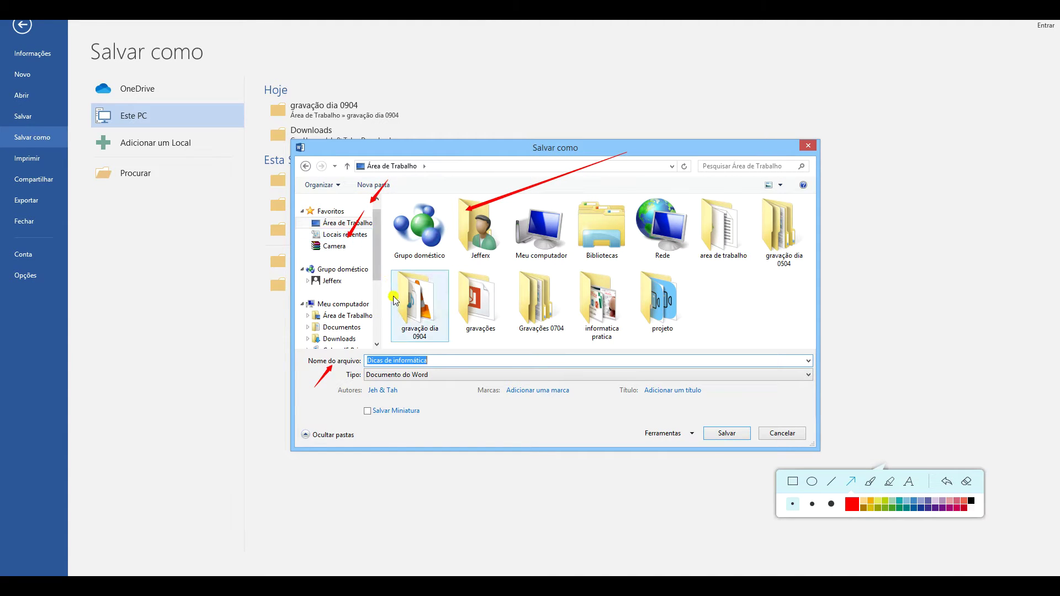
{"action": "left_click_drag", "start_coordinate": [394, 300], "coordinate": [365, 304]}
{"action": "left_click_drag", "start_coordinate": [458, 421], "coordinate": [440, 363]}
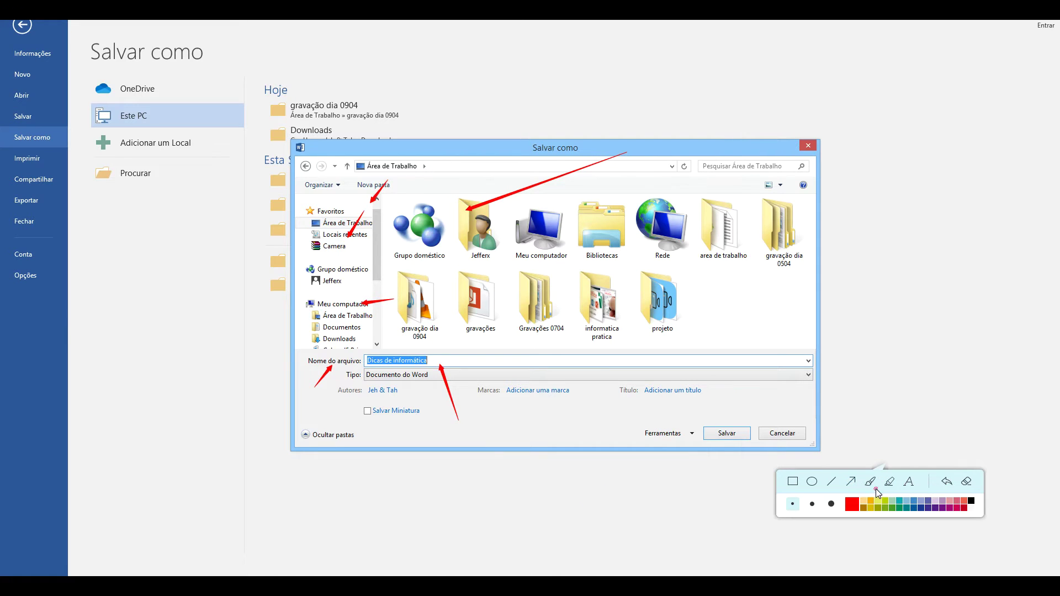
{"action": "left_click", "coordinate": [968, 484]}
{"action": "left_click", "coordinate": [455, 361]}
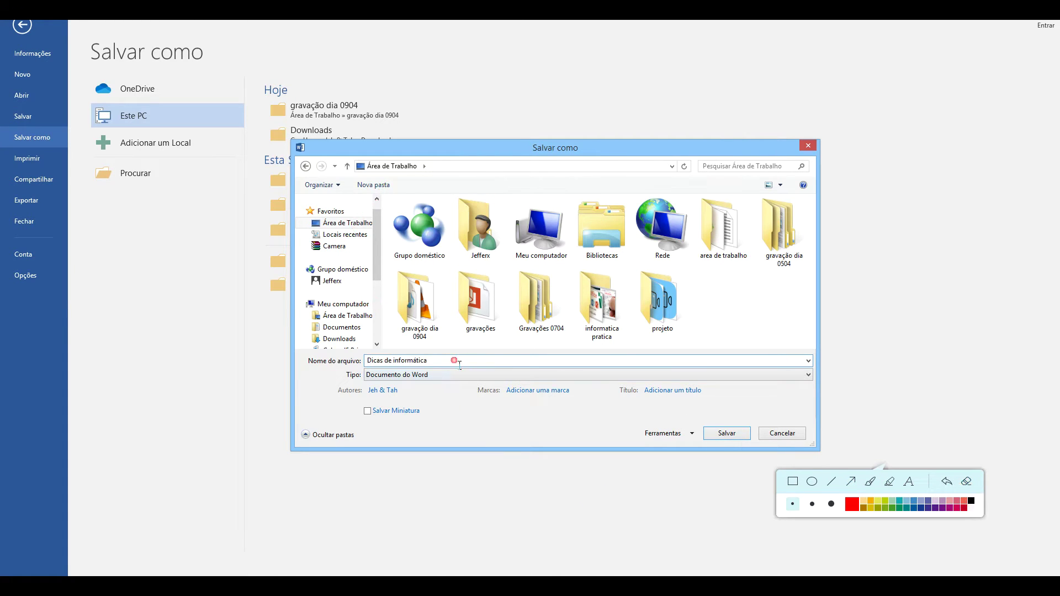
{"action": "left_click", "coordinate": [732, 435]}
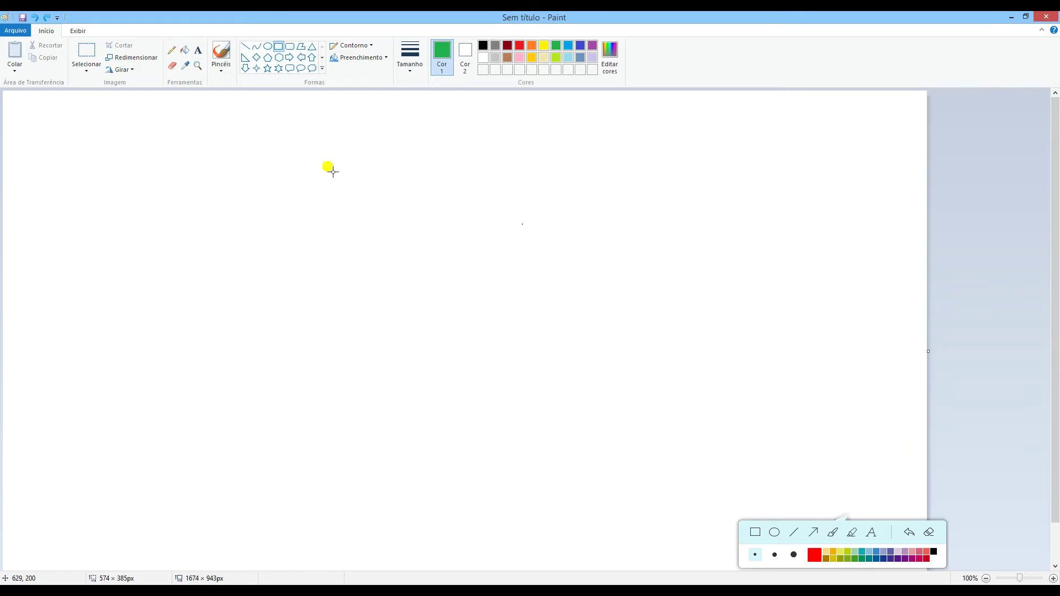
Draw a large oval on the left half of the canvas with the Ellipse tool
{"action": "left_click", "coordinate": [267, 46]}
{"action": "left_click_drag", "start_coordinate": [240, 171], "coordinate": [508, 411]}
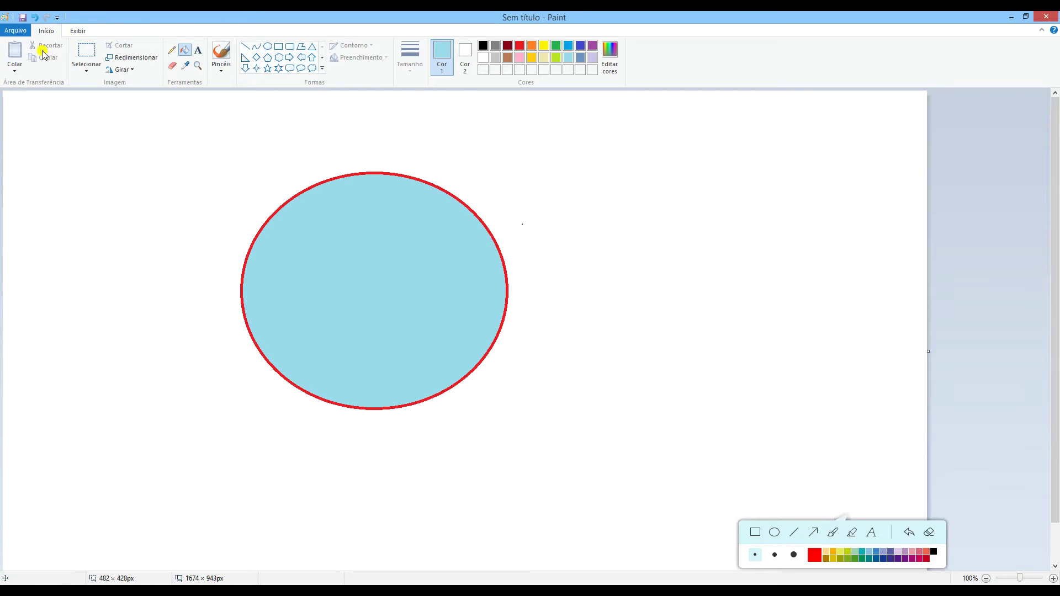
{"action": "left_click", "coordinate": [25, 33]}
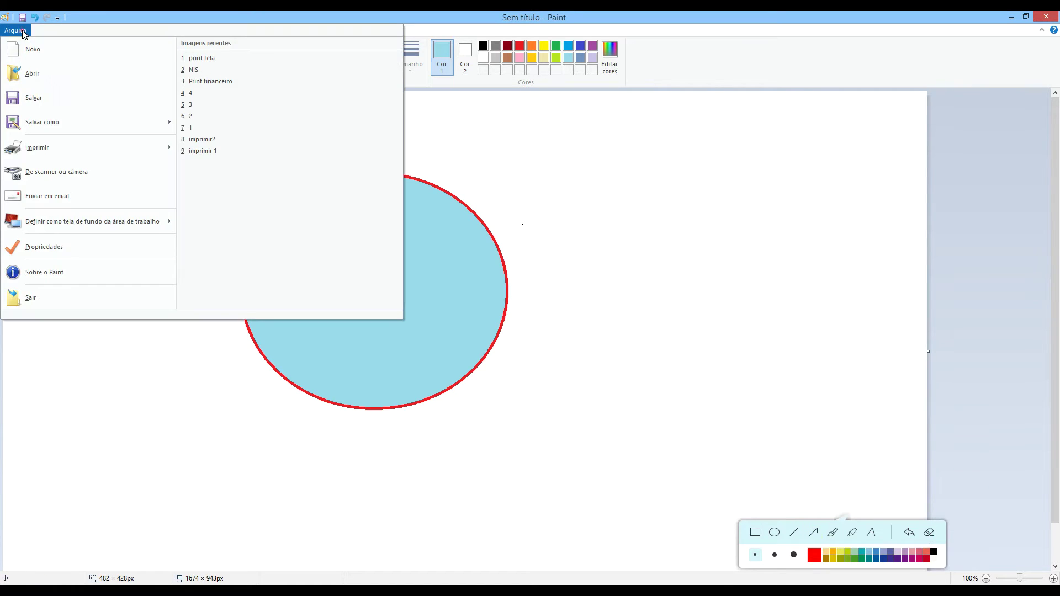
Save the drawing to Área de Trabalho as a PNG named Desenho
{"action": "left_click", "coordinate": [38, 97]}
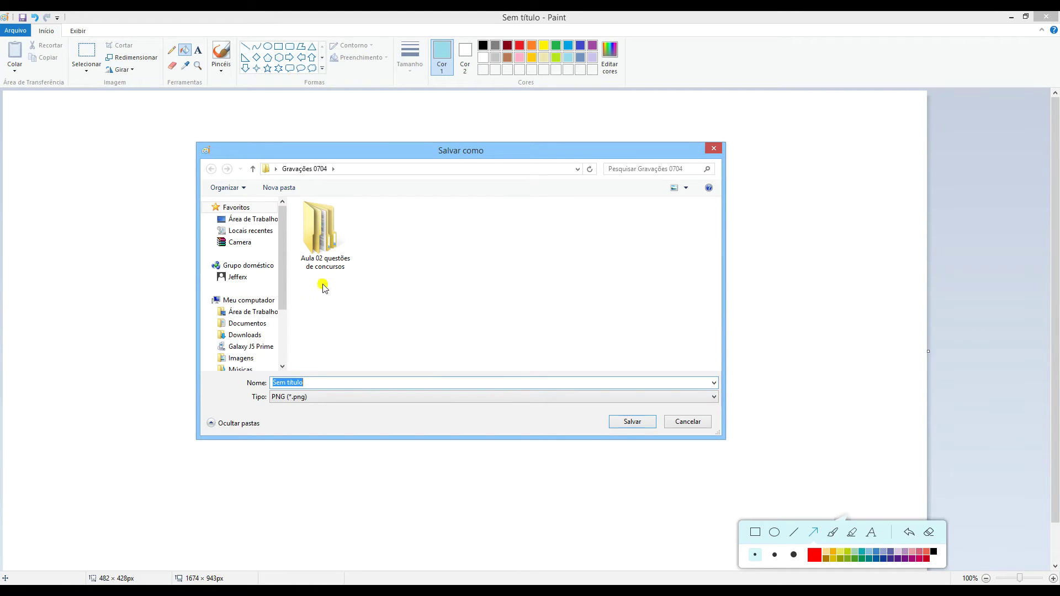
{"action": "left_click_drag", "start_coordinate": [403, 296], "coordinate": [275, 283]}
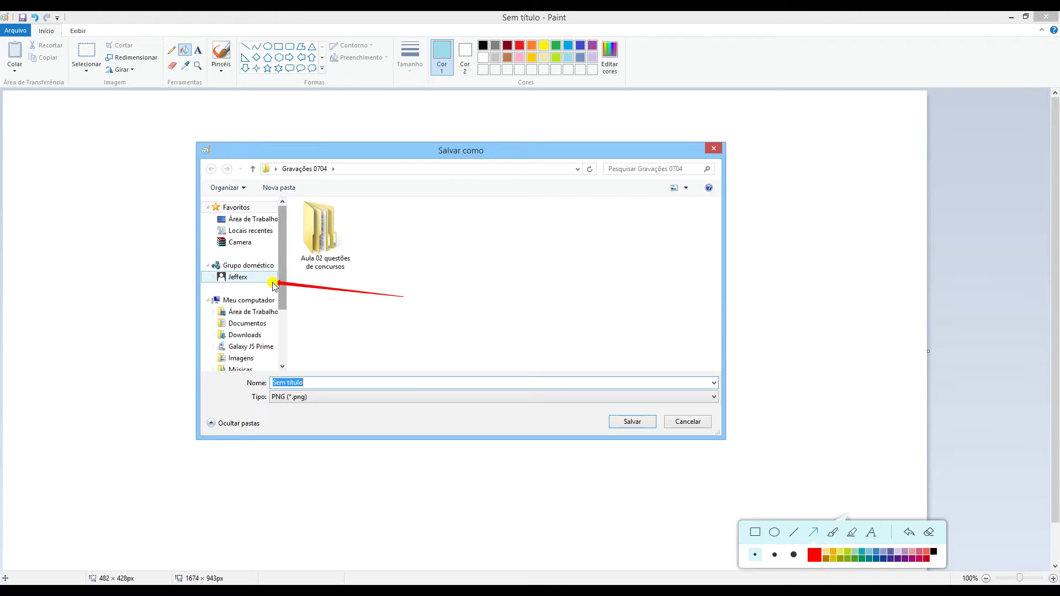
{"action": "left_click_drag", "start_coordinate": [381, 342], "coordinate": [270, 340]}
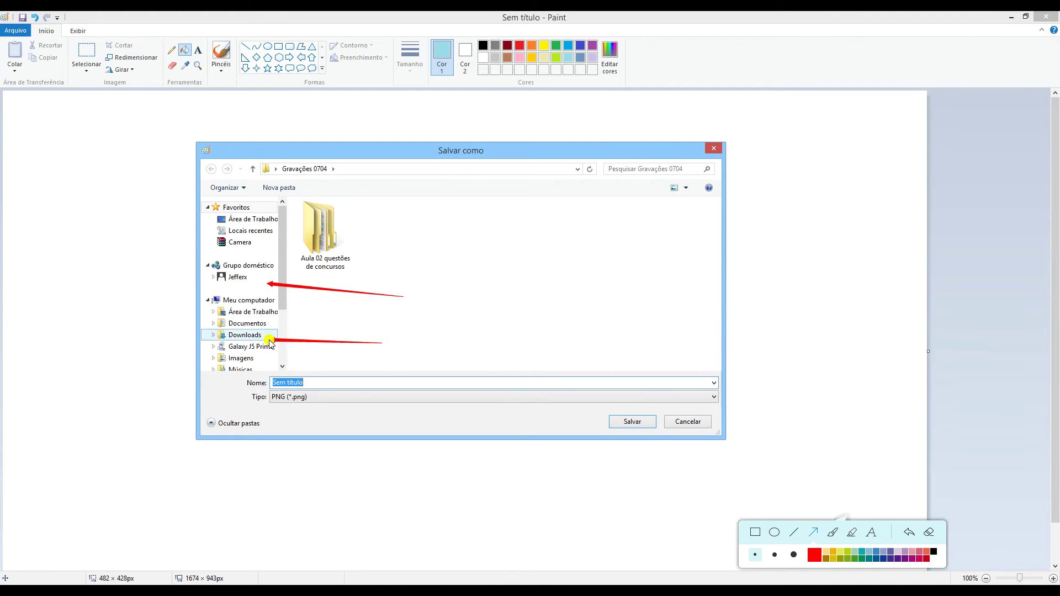
{"action": "mouse_move", "coordinate": [372, 430]}
{"action": "left_mouse_down"}
{"action": "mouse_move", "coordinate": [309, 382]}
{"action": "mouse_move", "coordinate": [316, 389]}
{"action": "left_mouse_up"}
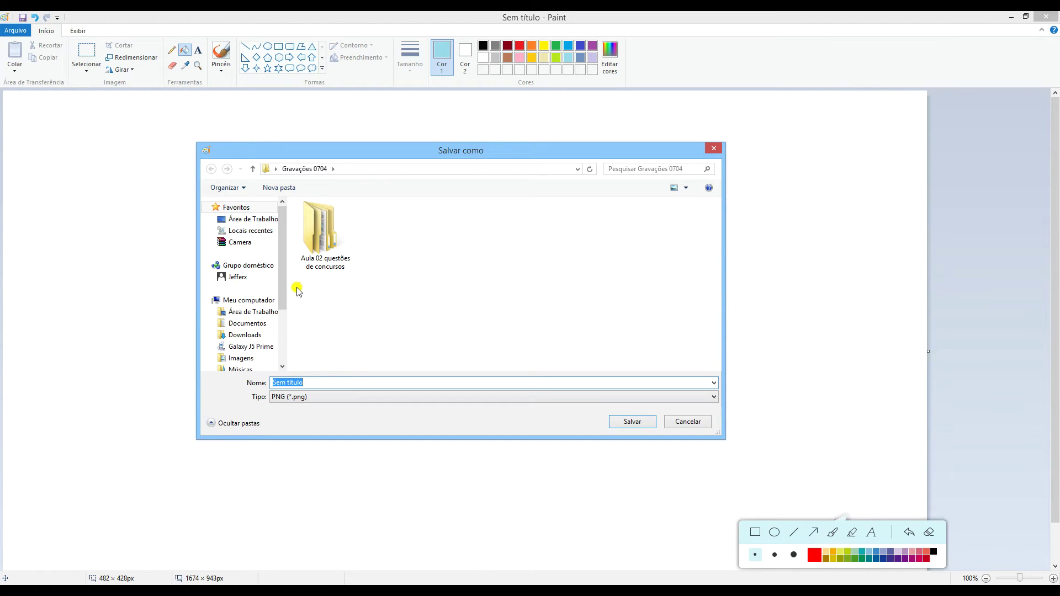
{"action": "left_click", "coordinate": [266, 311]}
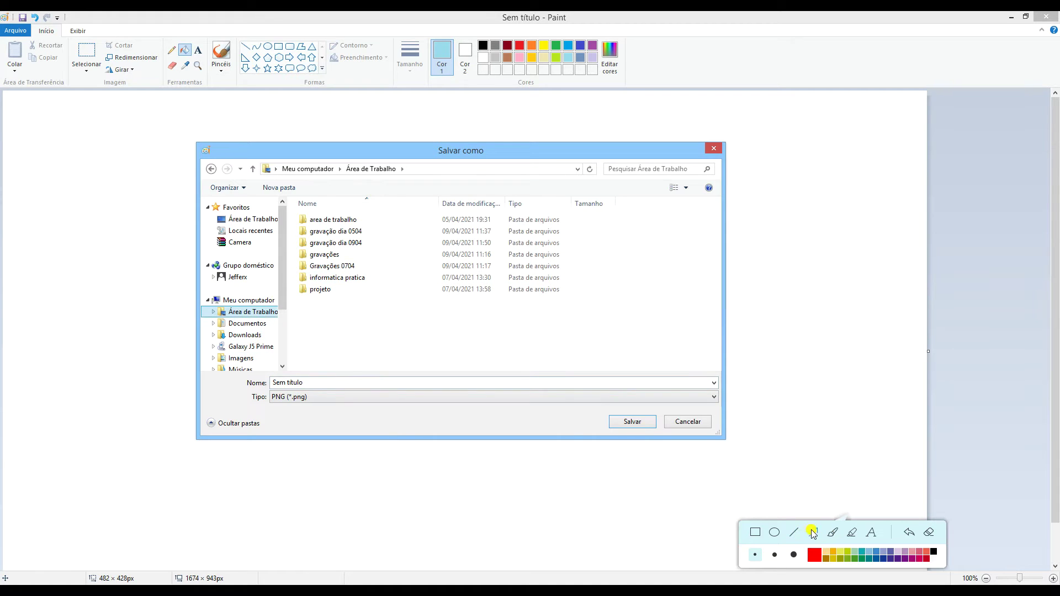
{"action": "left_click", "coordinate": [285, 386]}
{"action": "type", "text": "Dezx"}
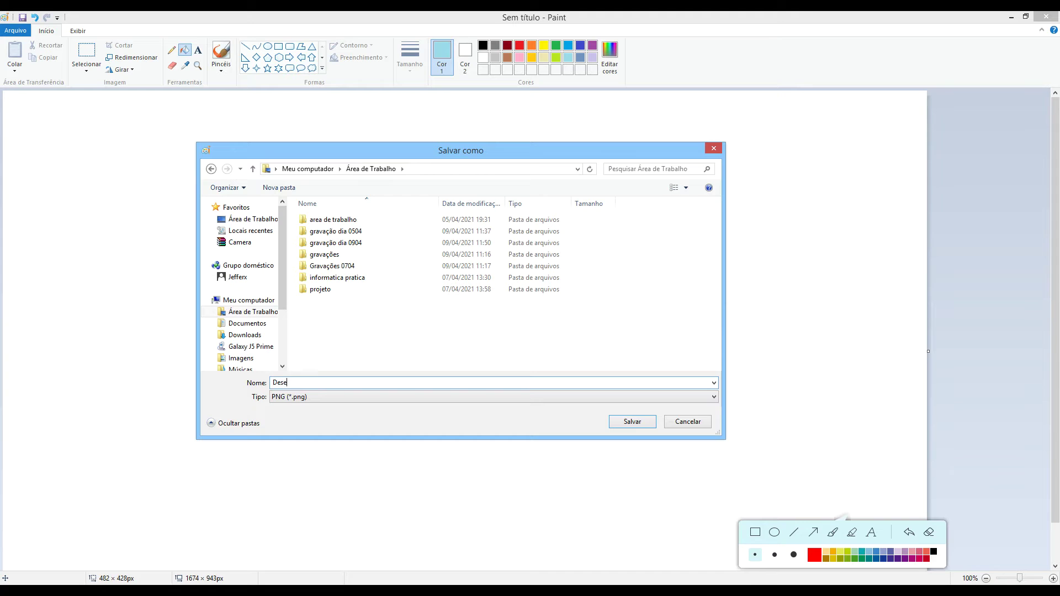
{"action": "left_click", "coordinate": [632, 421]}
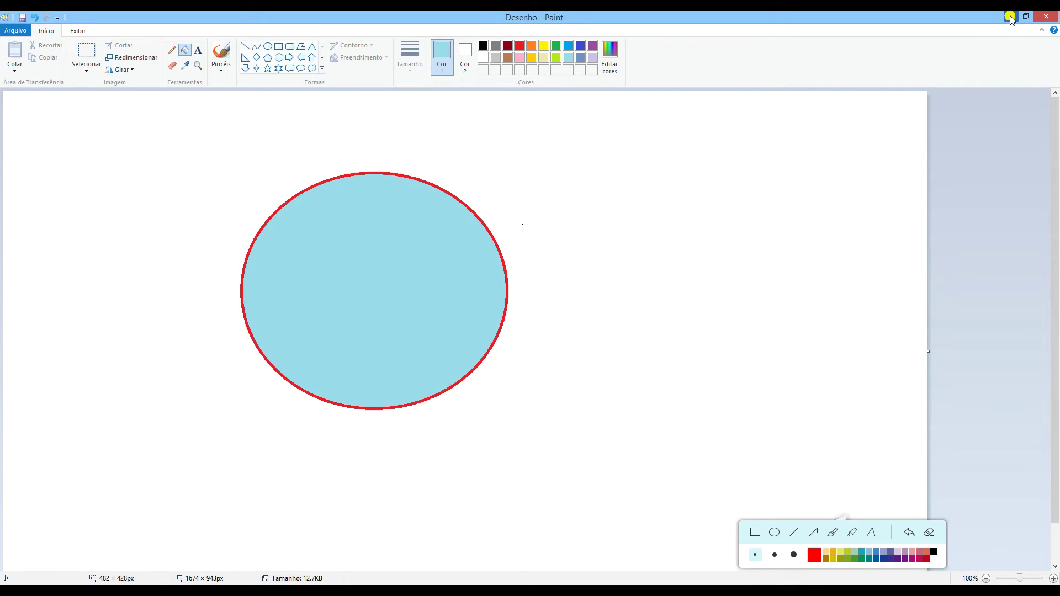
Show Desenho and Dicas de informática on the desktop, then return to certifica da aula in Word
{"action": "key", "text": "super+d"}
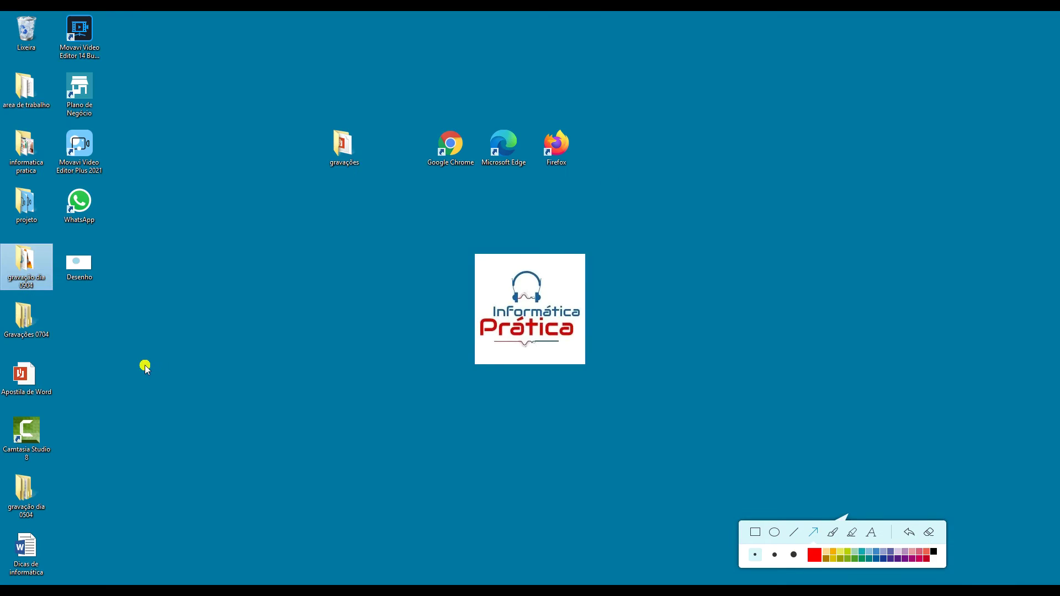
{"action": "left_click_drag", "start_coordinate": [176, 375], "coordinate": [100, 282]}
{"action": "left_click_drag", "start_coordinate": [177, 547], "coordinate": [51, 540]}
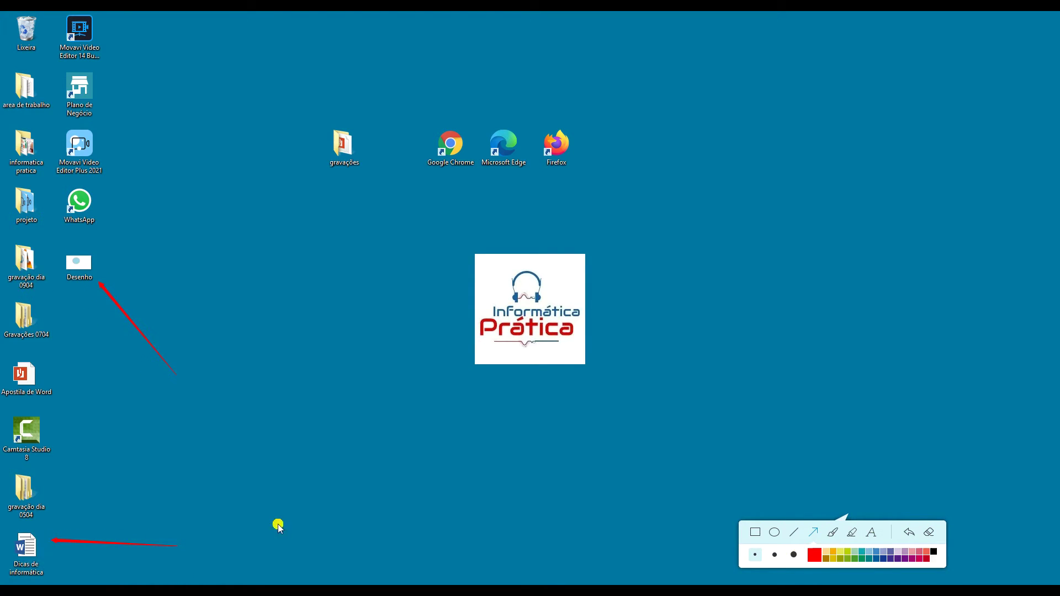
{"action": "left_click", "coordinate": [931, 533]}
{"action": "mouse_move", "coordinate": [226, 591]}
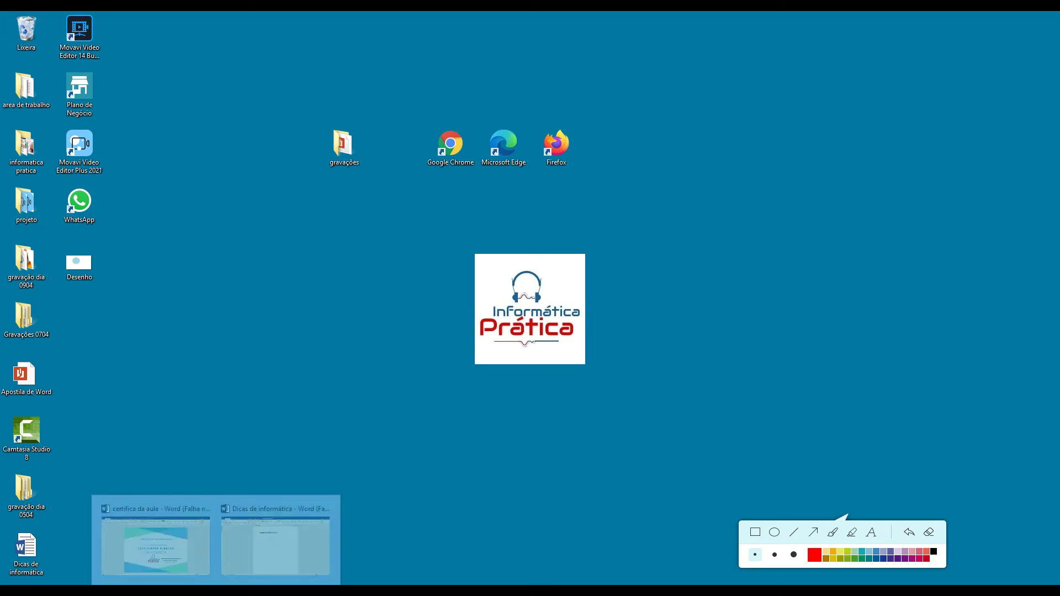
{"action": "left_click", "coordinate": [180, 561]}
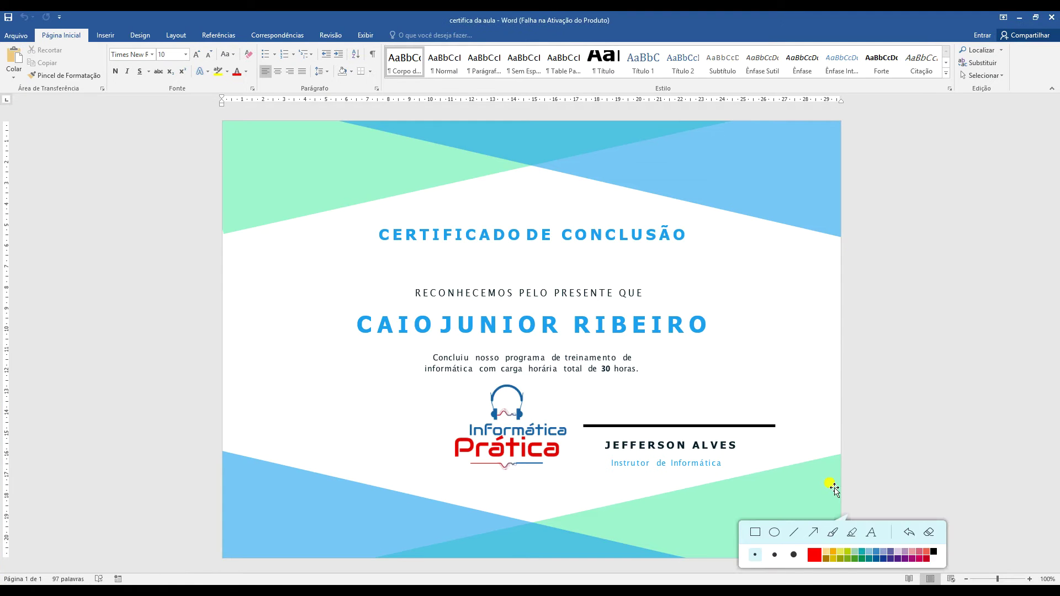
{"action": "left_click_drag", "start_coordinate": [965, 323], "coordinate": [754, 325]}
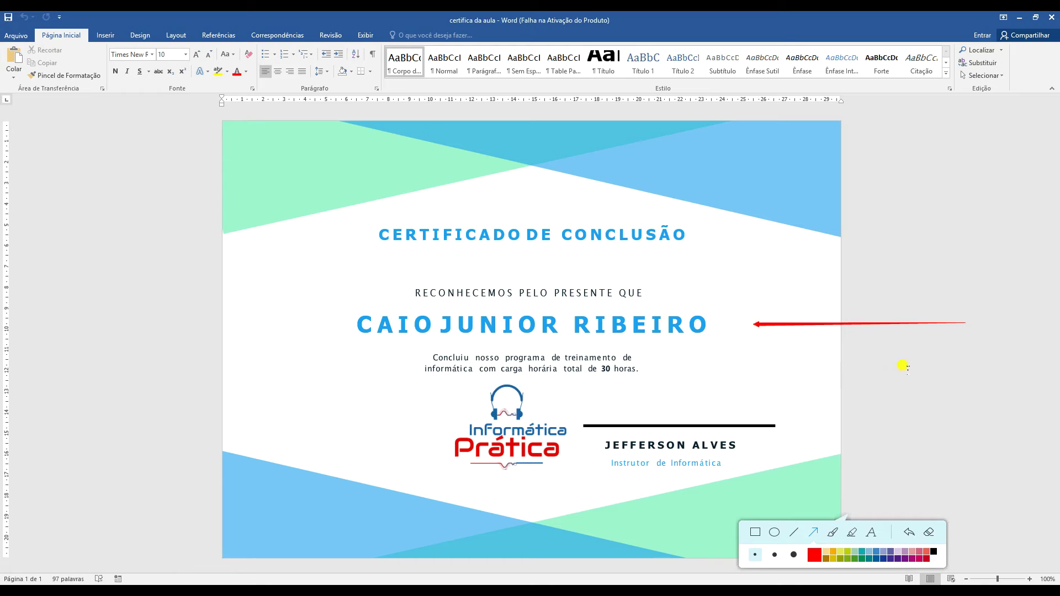
{"action": "mouse_move", "coordinate": [903, 366]}
{"action": "left_mouse_down"}
{"action": "mouse_move", "coordinate": [722, 356]}
{"action": "mouse_move", "coordinate": [671, 367]}
{"action": "left_mouse_up"}
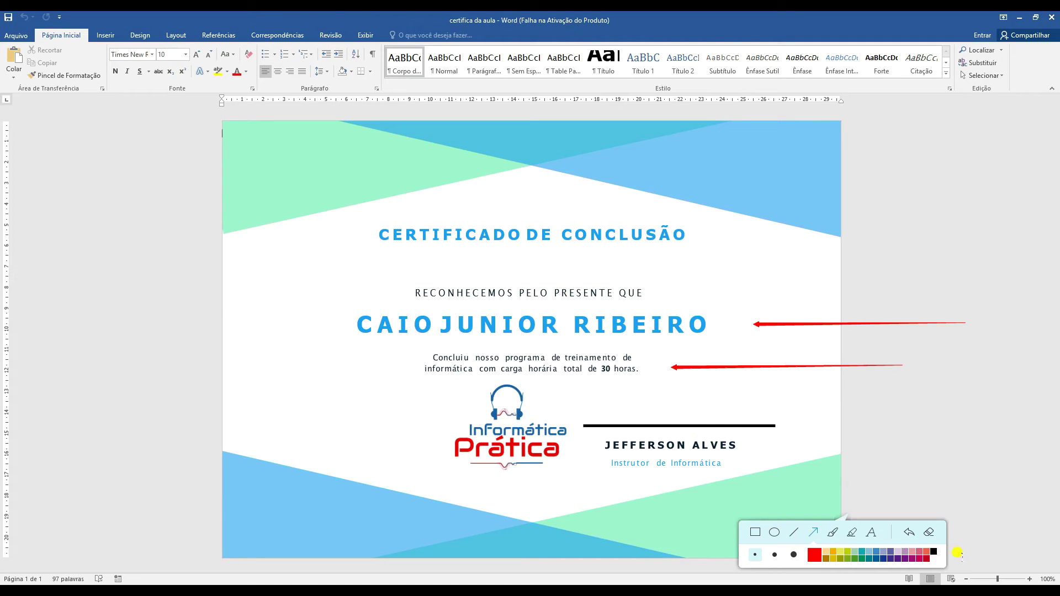
{"action": "left_click", "coordinate": [929, 533]}
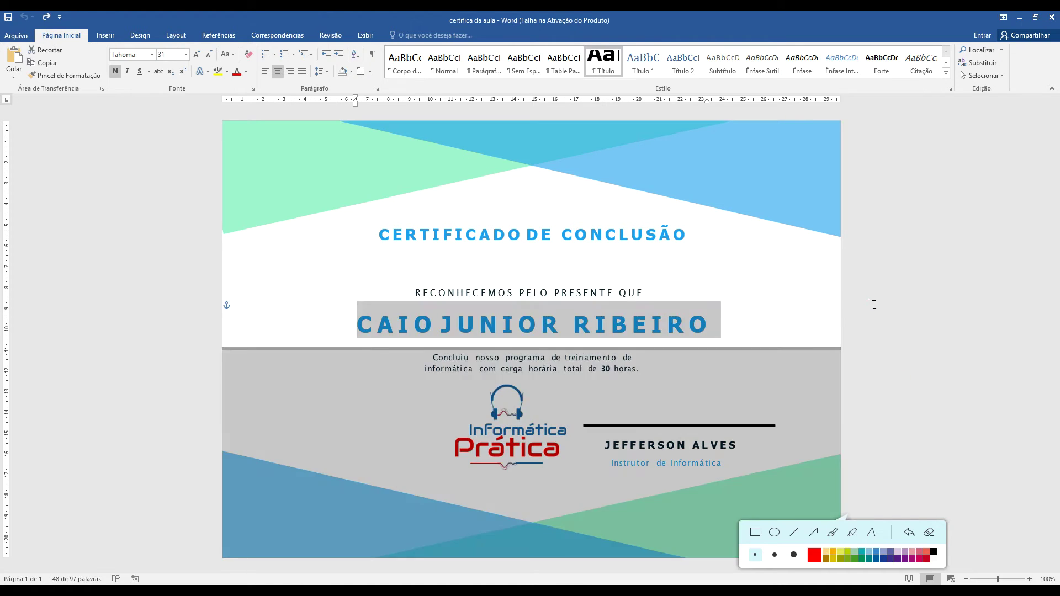
Overwrite the recipient's full name in the certificate text box with the new person's name
{"action": "left_click", "coordinate": [537, 326]}
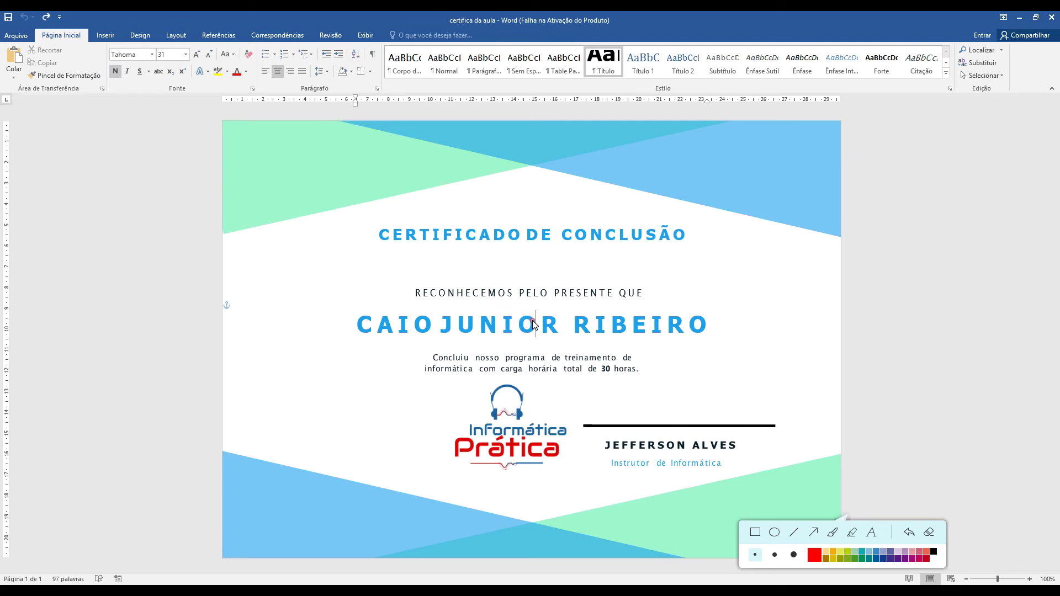
{"action": "left_click_drag", "start_coordinate": [537, 325], "coordinate": [518, 325]}
{"action": "left_click", "coordinate": [394, 323]}
{"action": "left_click_drag", "start_coordinate": [356, 326], "coordinate": [718, 327]}
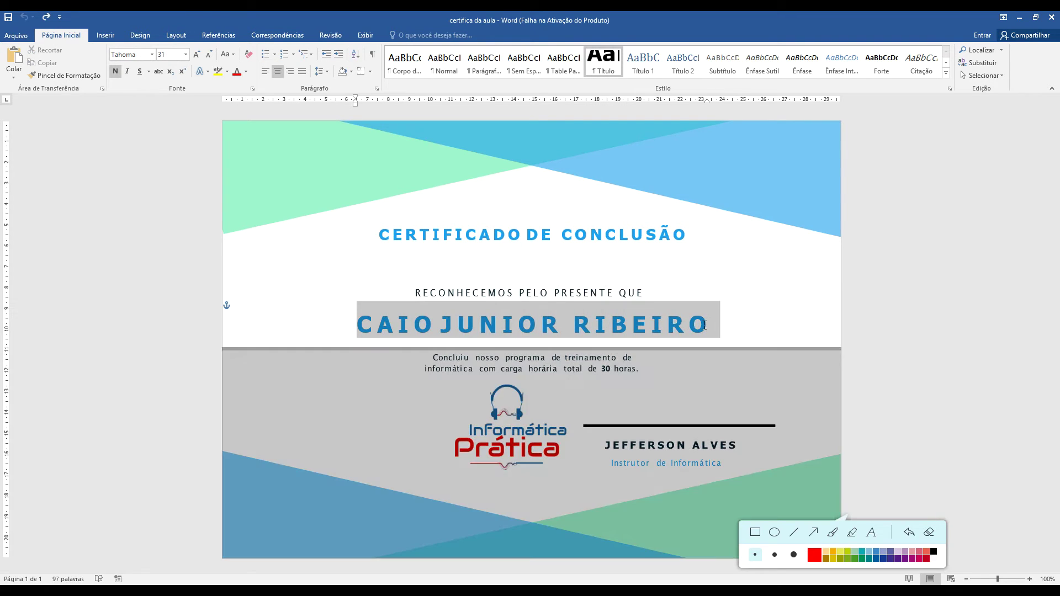
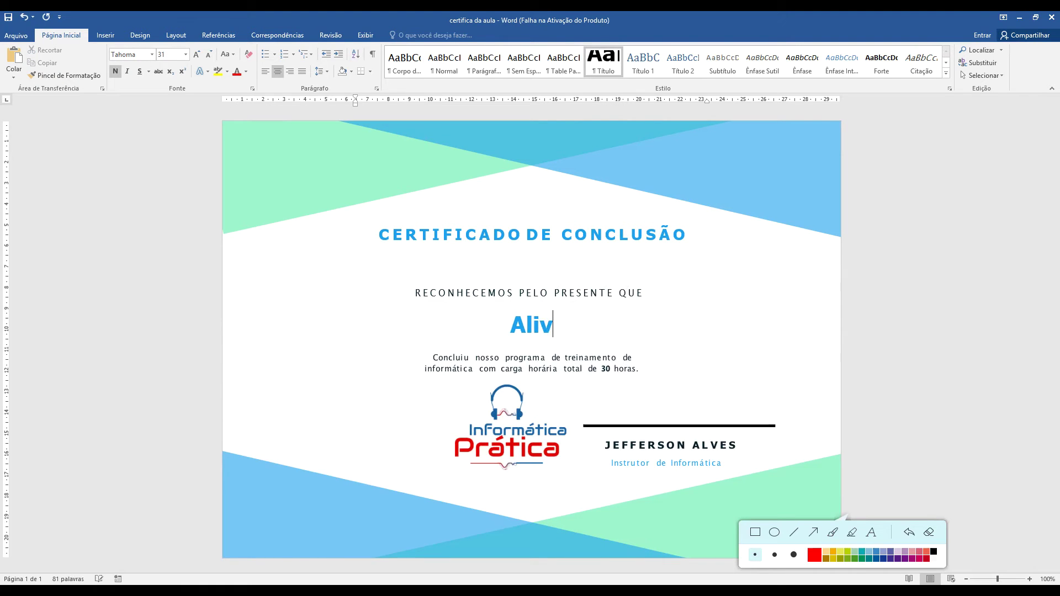
{"action": "left_click", "coordinate": [705, 302]}
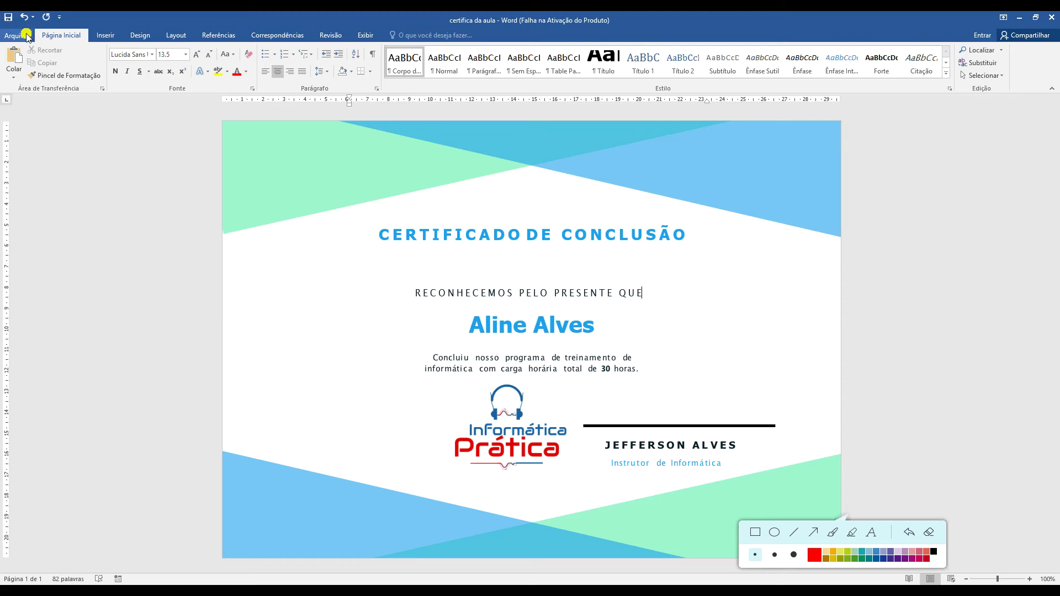
{"action": "left_click", "coordinate": [27, 35]}
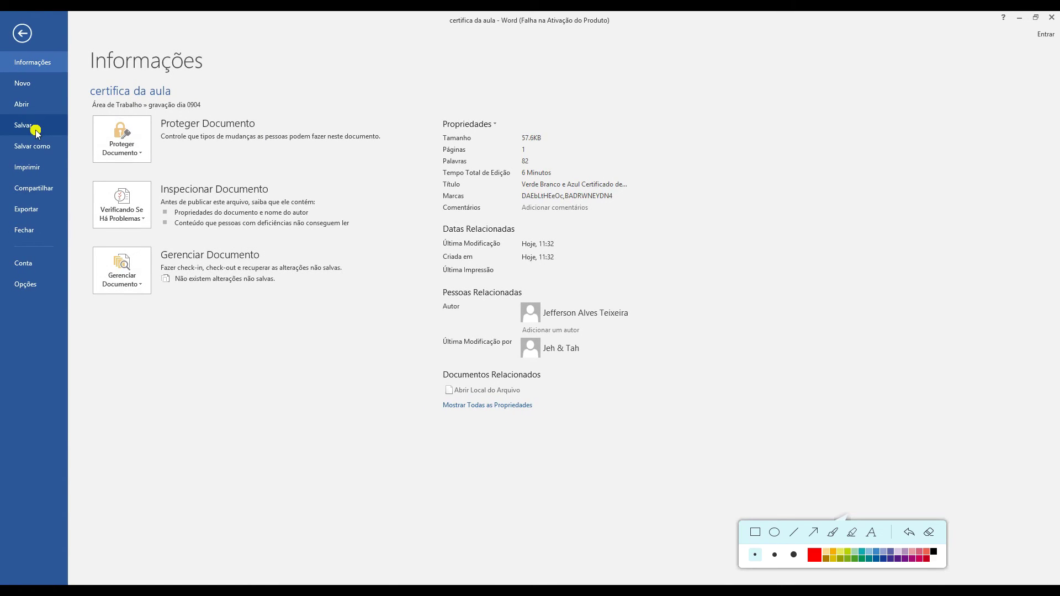
Reach the Salvar como page for the edited certificate, pointing out the Procurar option
{"action": "left_click", "coordinate": [22, 33]}
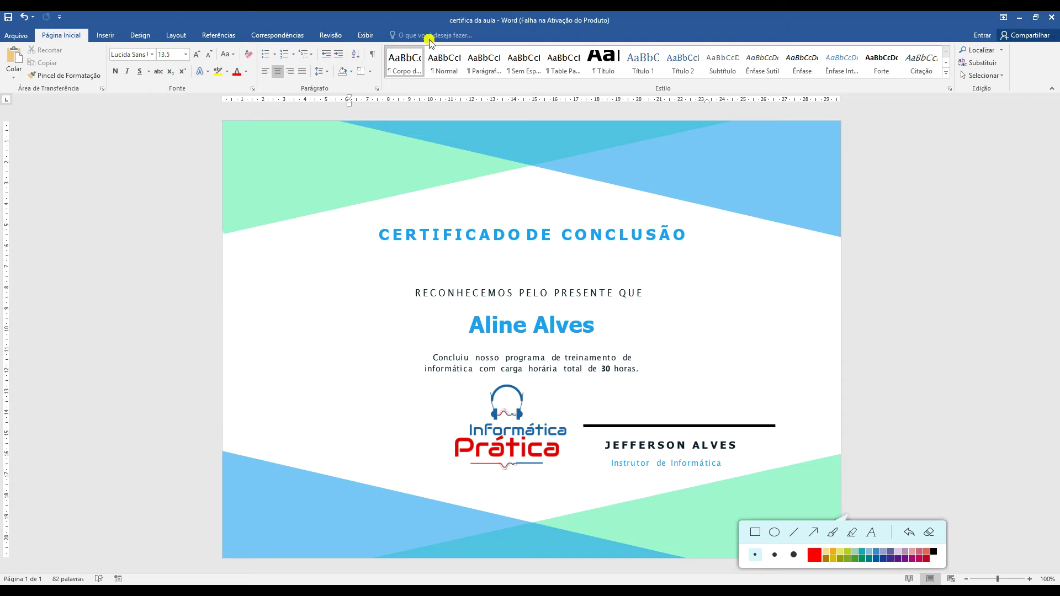
{"action": "left_click", "coordinate": [21, 36]}
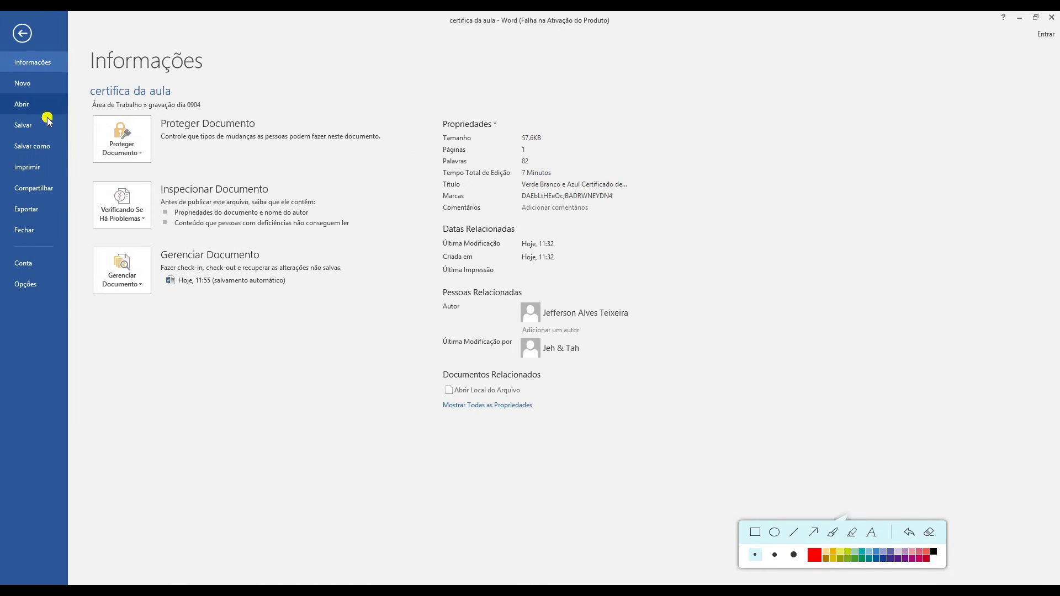
{"action": "left_click", "coordinate": [58, 147]}
{"action": "left_click_drag", "start_coordinate": [170, 313], "coordinate": [138, 202]}
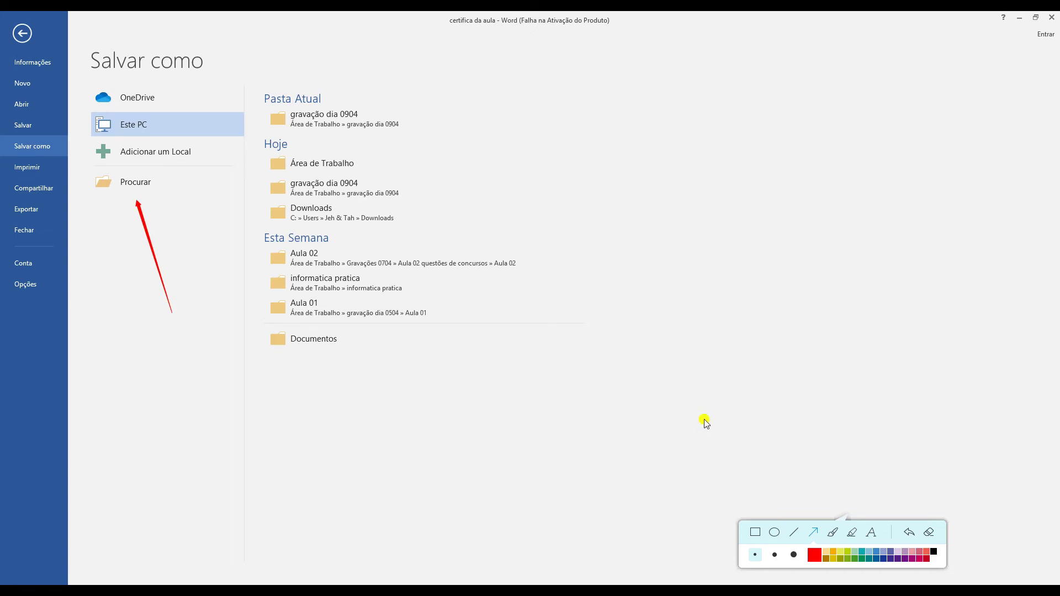
In the Procurar dialog, change the name certifica da aula to certificado Aline and save
{"action": "left_click", "coordinate": [930, 533]}
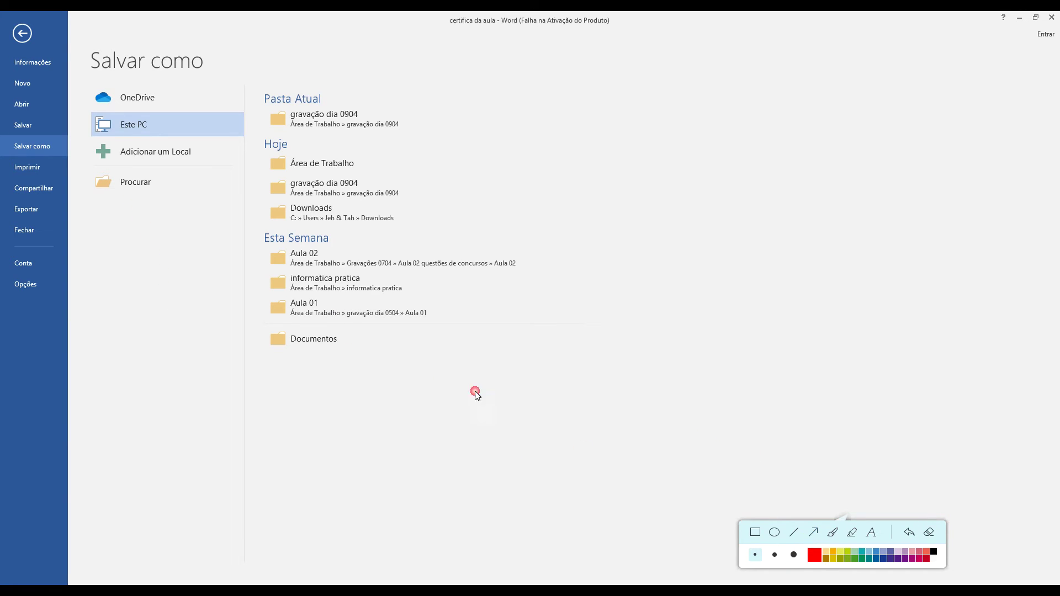
{"action": "left_click", "coordinate": [158, 191]}
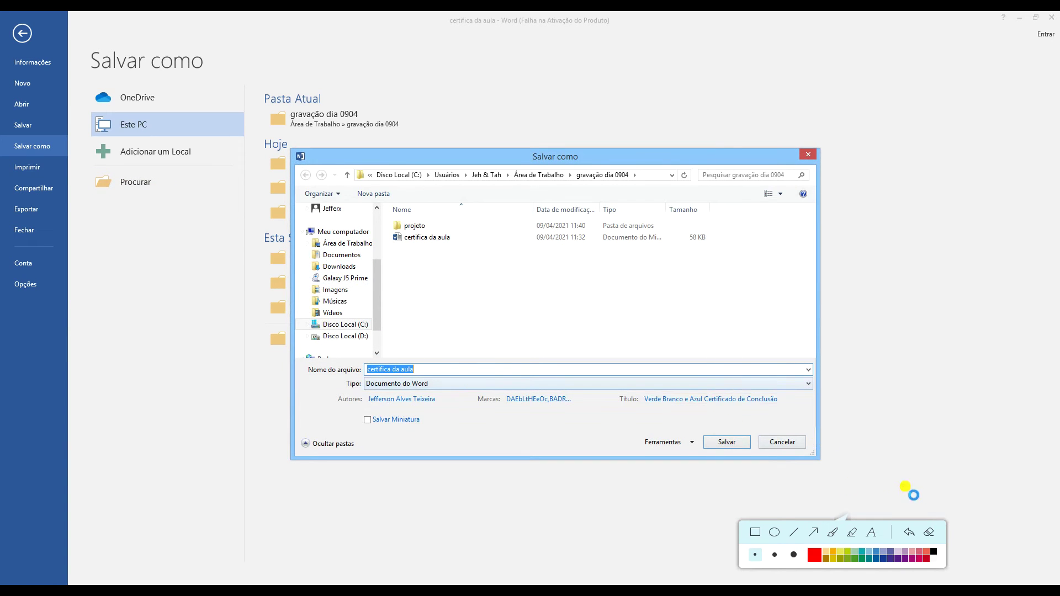
{"action": "left_click", "coordinate": [813, 534]}
{"action": "left_click_drag", "start_coordinate": [514, 319], "coordinate": [413, 364]}
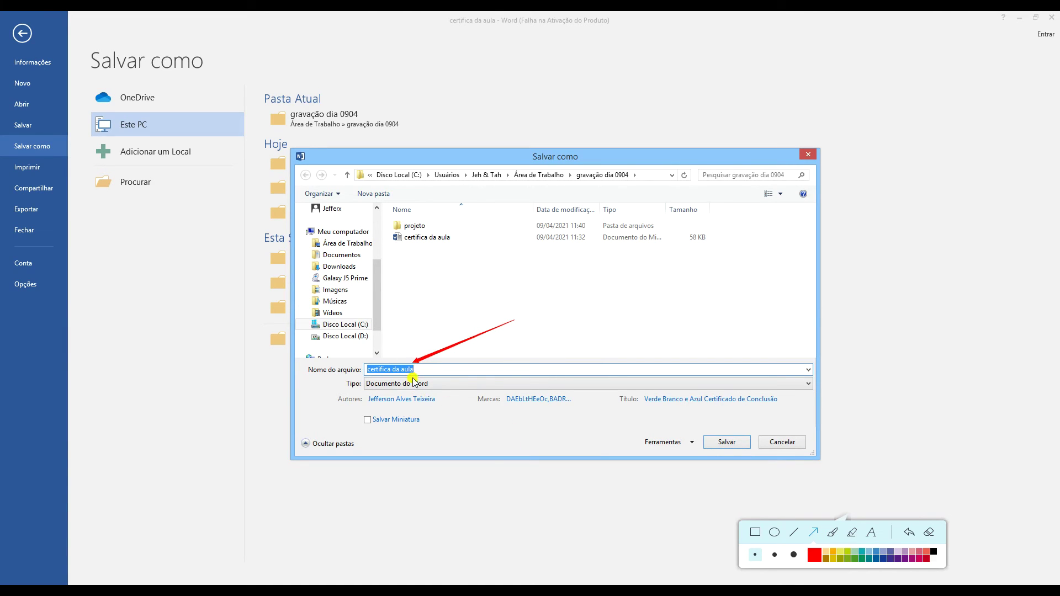
{"action": "left_click_drag", "start_coordinate": [533, 300], "coordinate": [438, 250]}
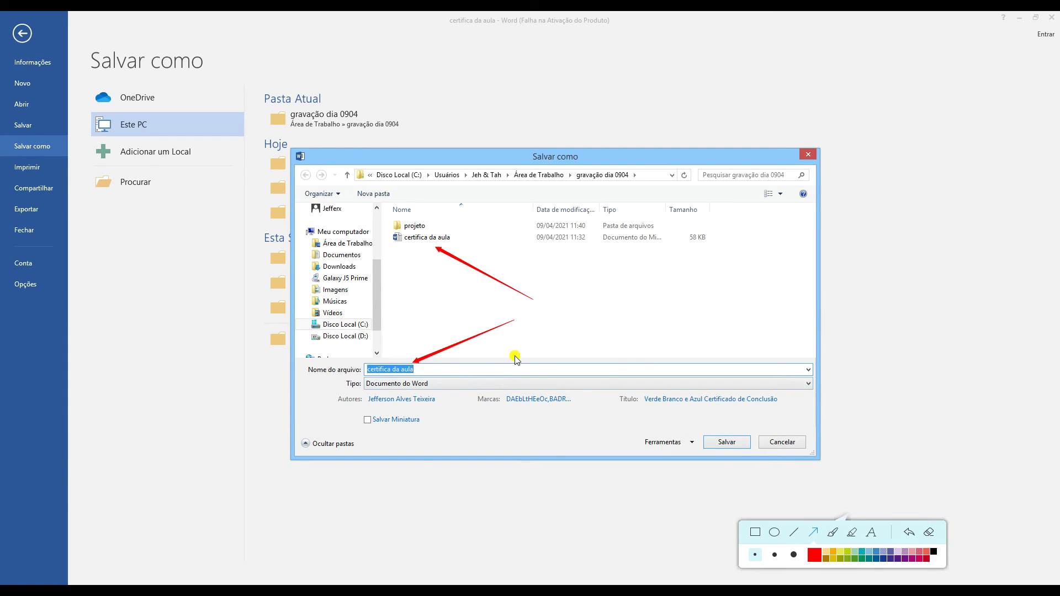
{"action": "left_click", "coordinate": [929, 531]}
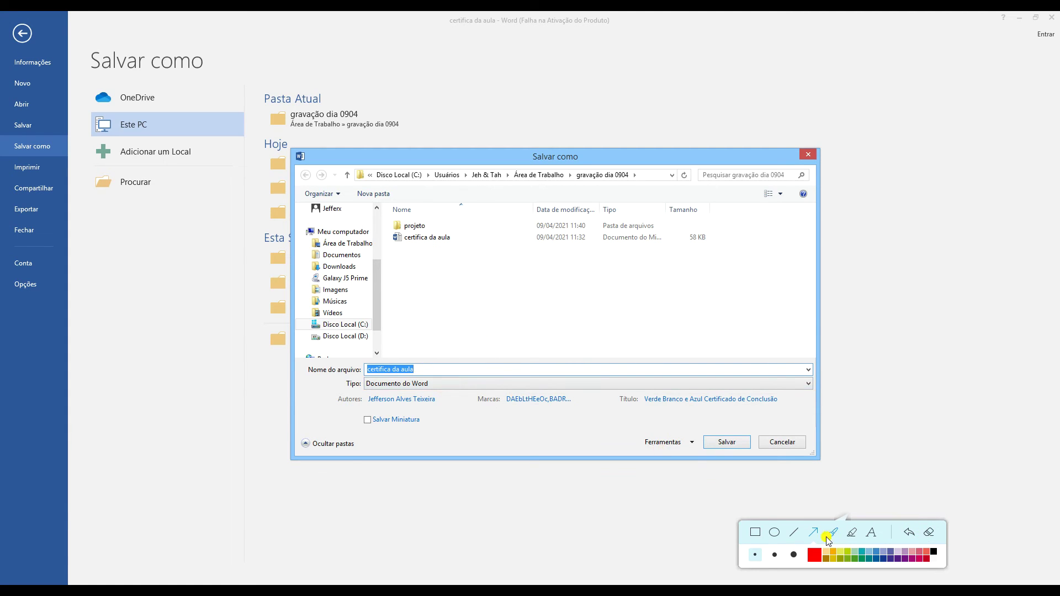
{"action": "left_click", "coordinate": [414, 371]}
{"action": "type", "text": "do"}
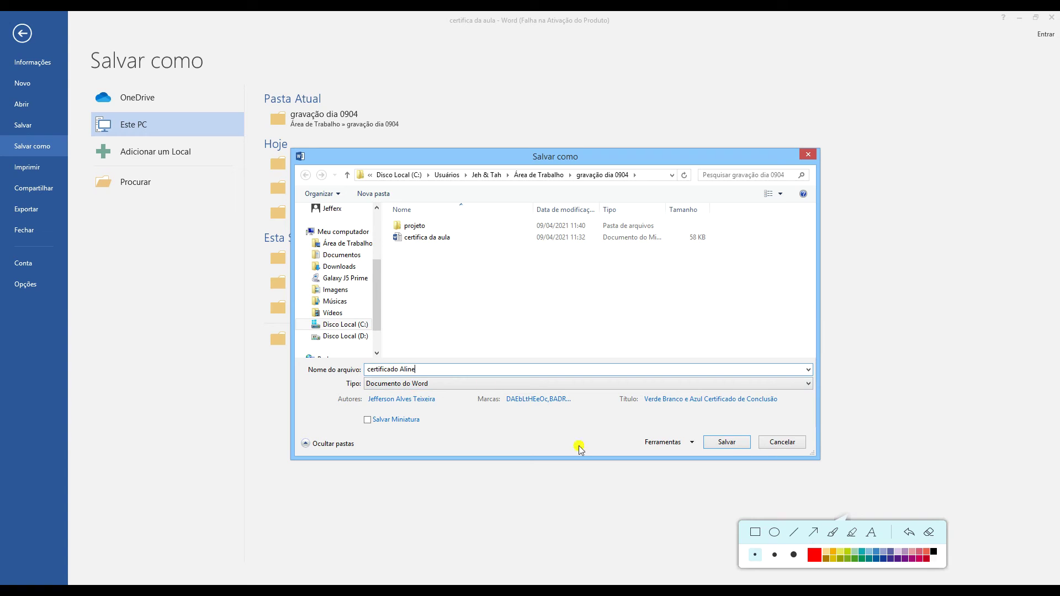
{"action": "left_click", "coordinate": [723, 442]}
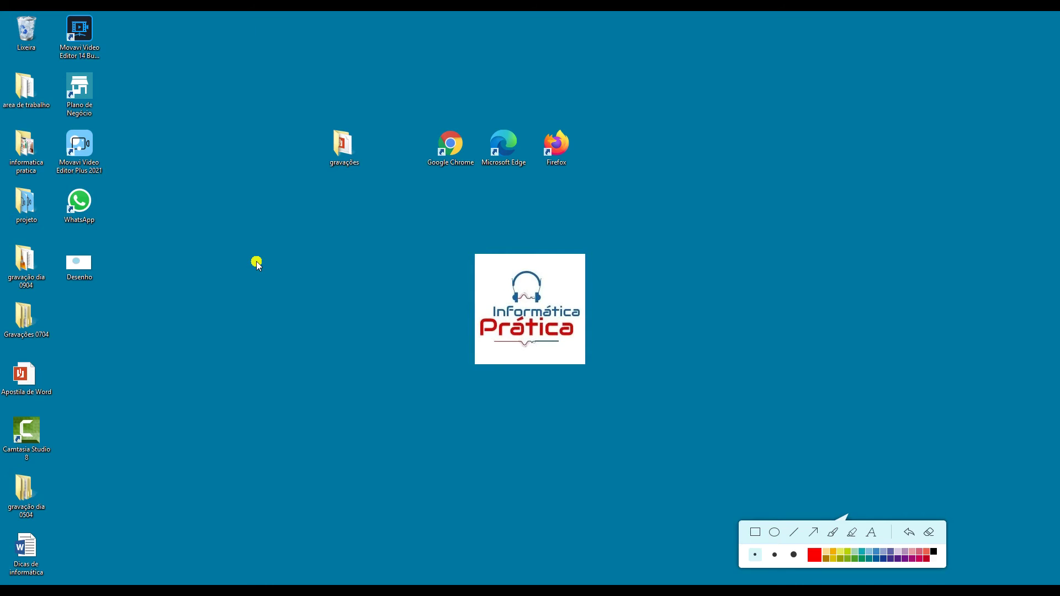
Open gravação dia 0904 maximized and reopen the original certifica da aula beside certificado Aline
{"action": "double_click", "coordinate": [32, 266]}
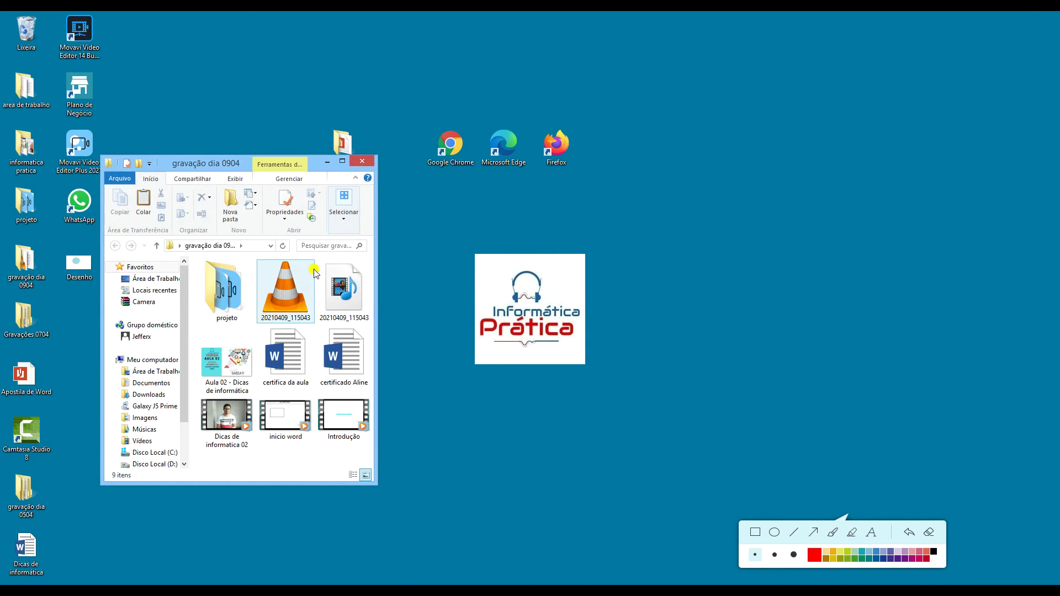
{"action": "left_click", "coordinate": [346, 161]}
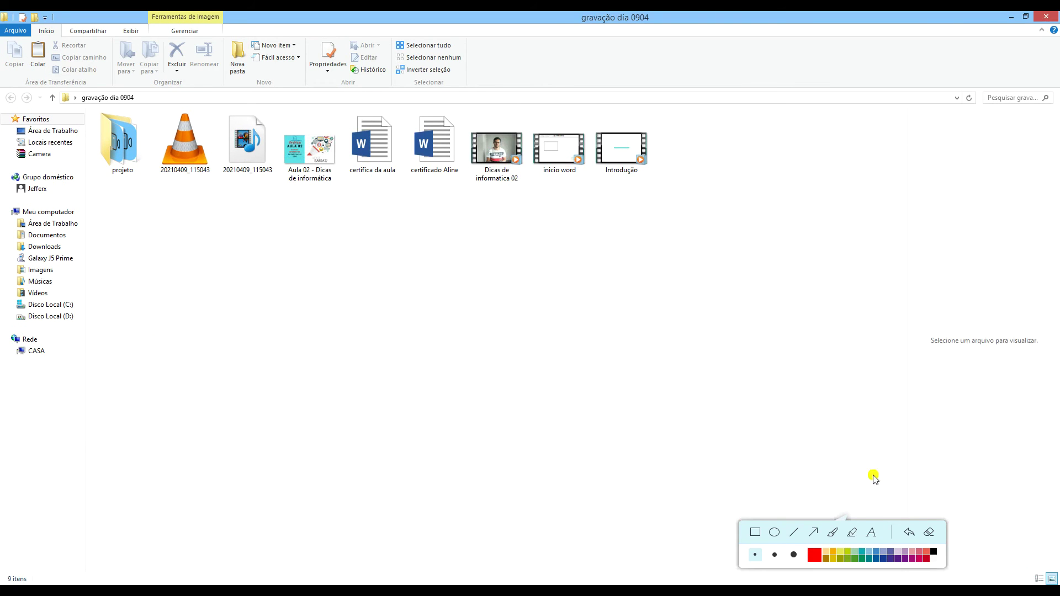
{"action": "mouse_move", "coordinate": [393, 279]}
{"action": "left_mouse_down"}
{"action": "mouse_move", "coordinate": [390, 198]}
{"action": "mouse_move", "coordinate": [380, 187]}
{"action": "left_mouse_up"}
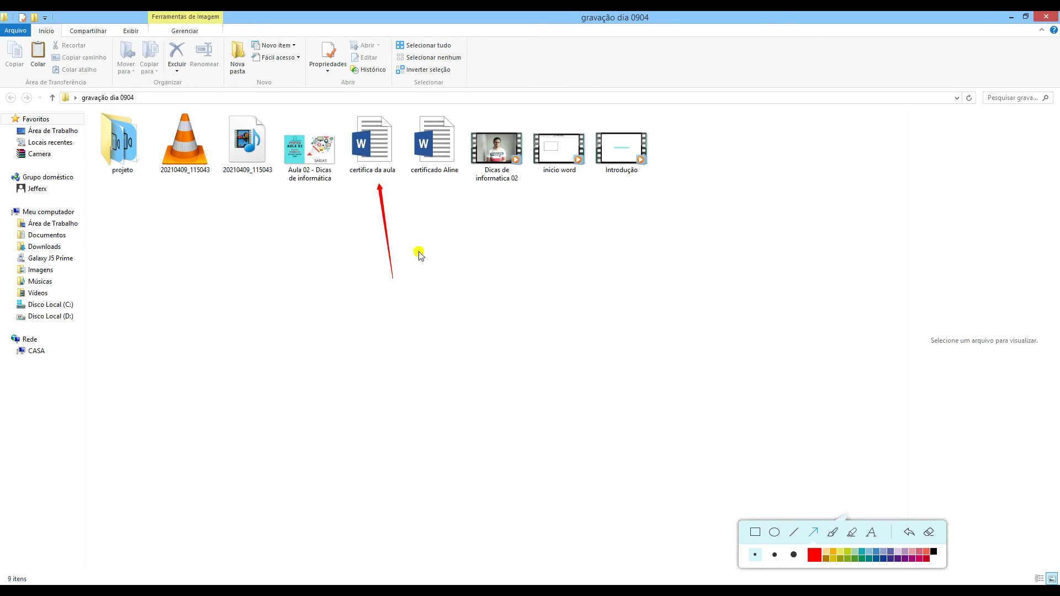
{"action": "left_click_drag", "start_coordinate": [445, 286], "coordinate": [438, 189]}
{"action": "left_click", "coordinate": [929, 531]}
{"action": "left_click", "coordinate": [385, 154]}
{"action": "double_click", "coordinate": [385, 154]}
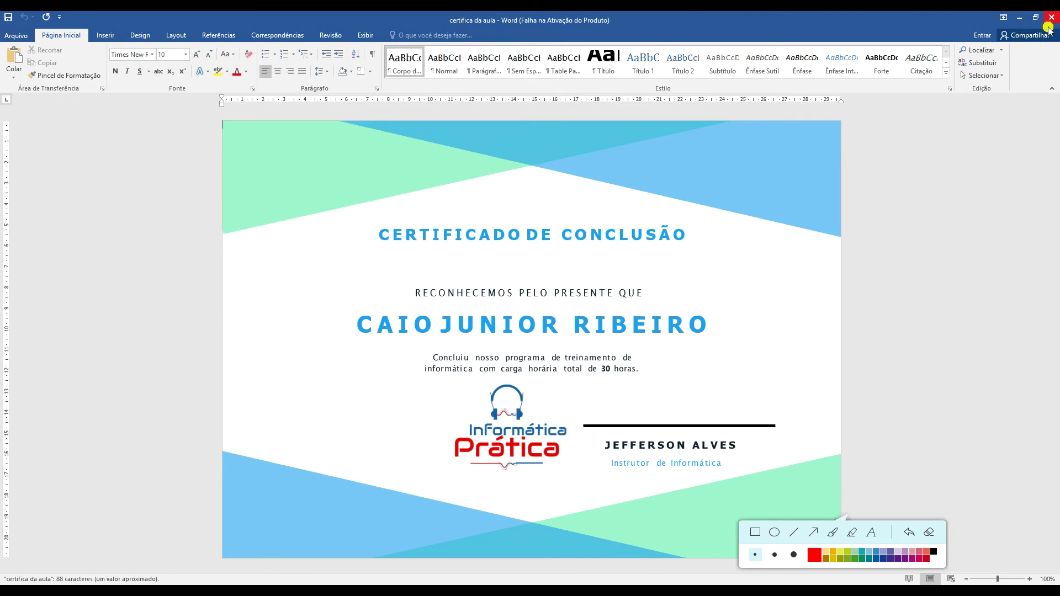